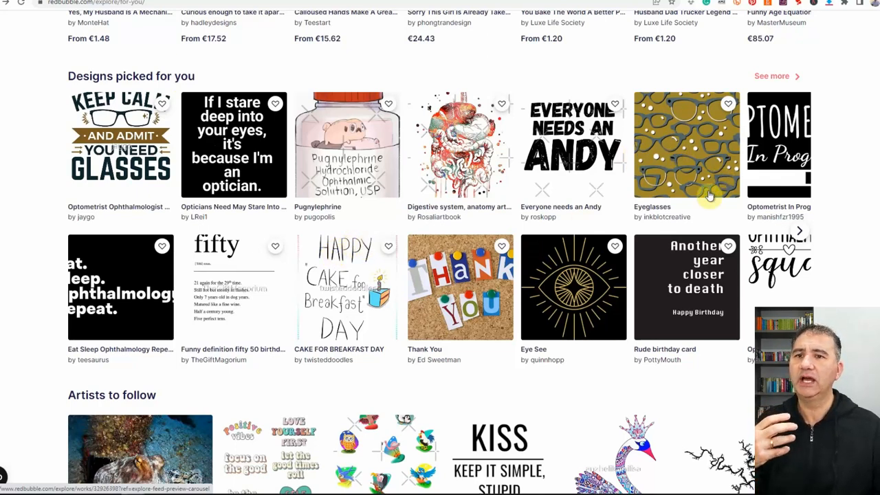
- Browse the "Designs picked for you" and the recently viewed products for design ideas
left_click(798, 231)
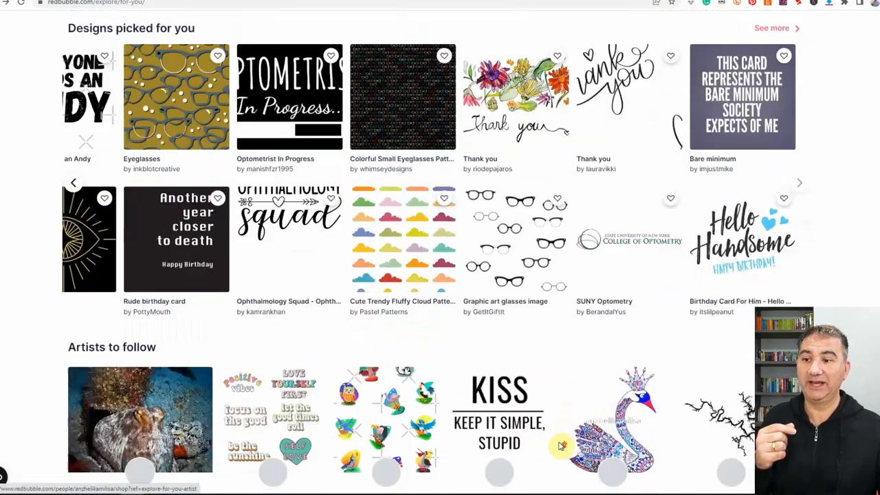
scroll(559, 445, "down", 1)
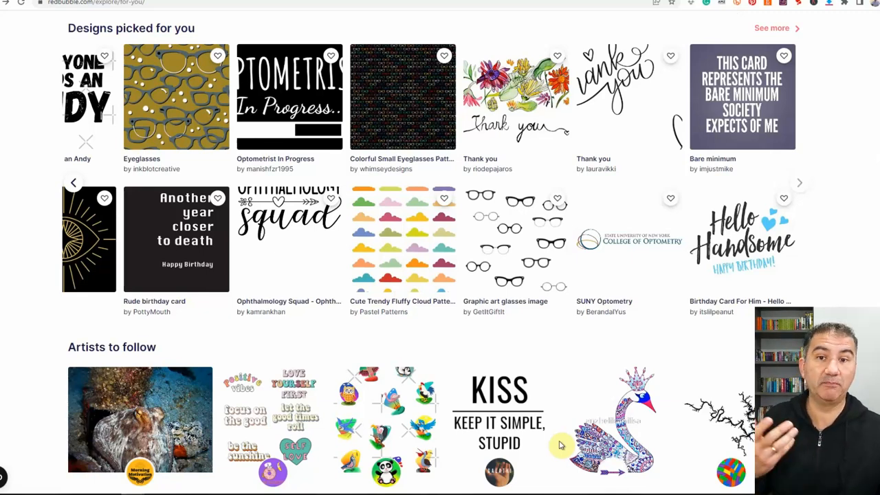
scroll(560, 446, "up", 1)
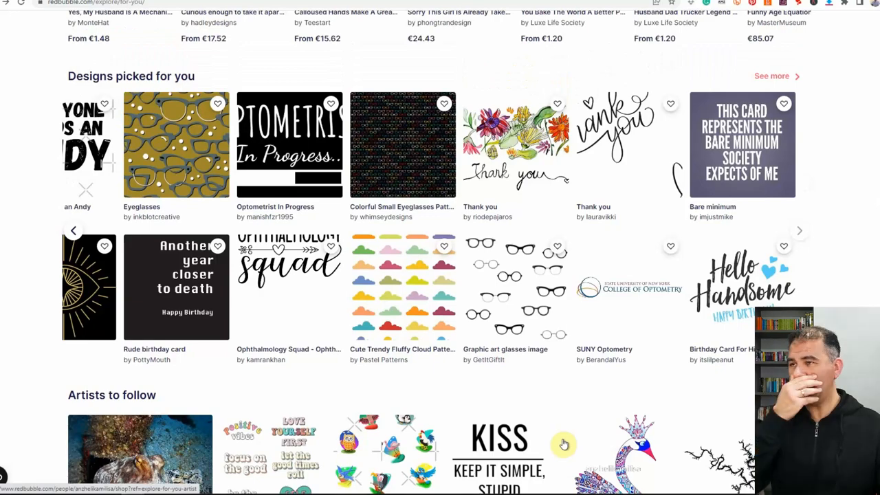
scroll(562, 444, "up", 2)
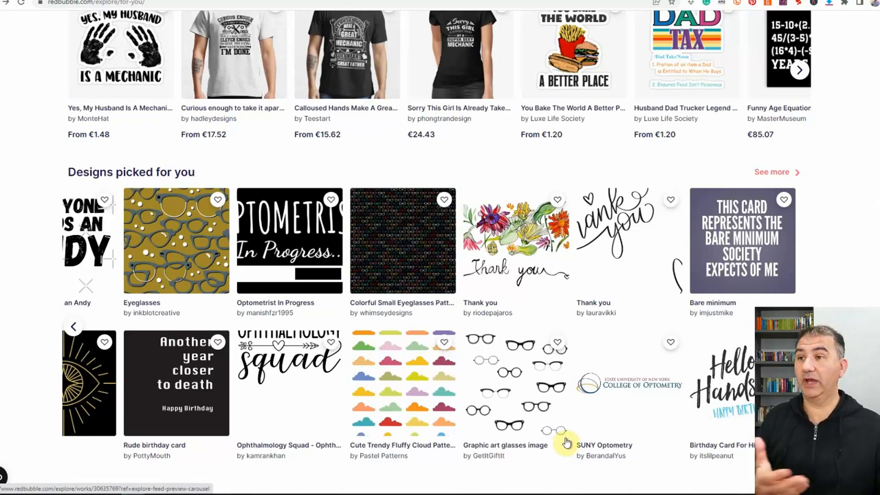
scroll(563, 443, "up", 3)
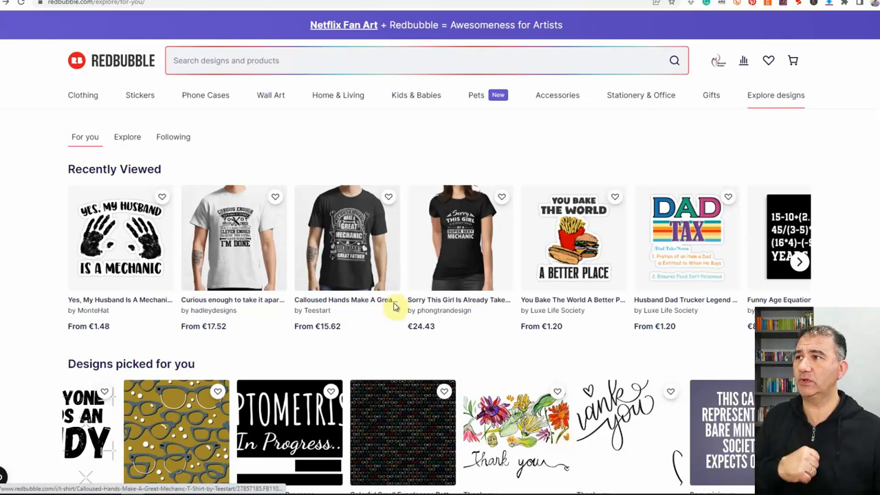
- Search the designs and products for "racing"
left_click(326, 60)
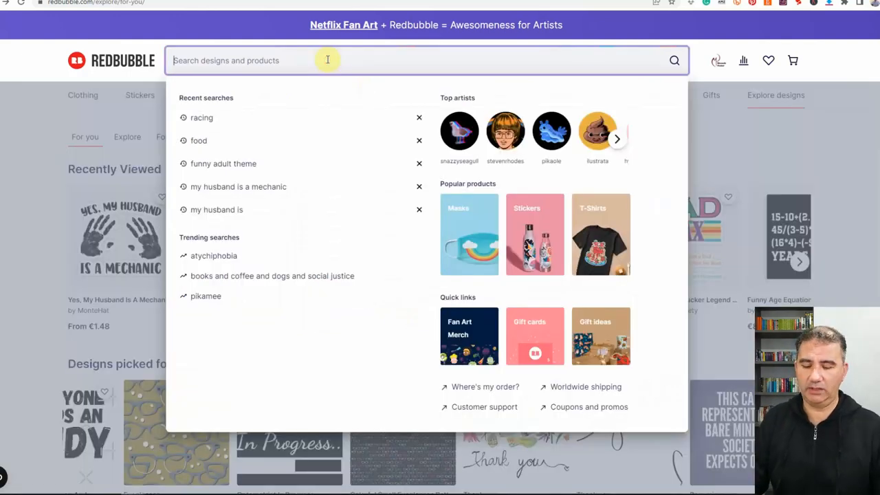
type("racing")
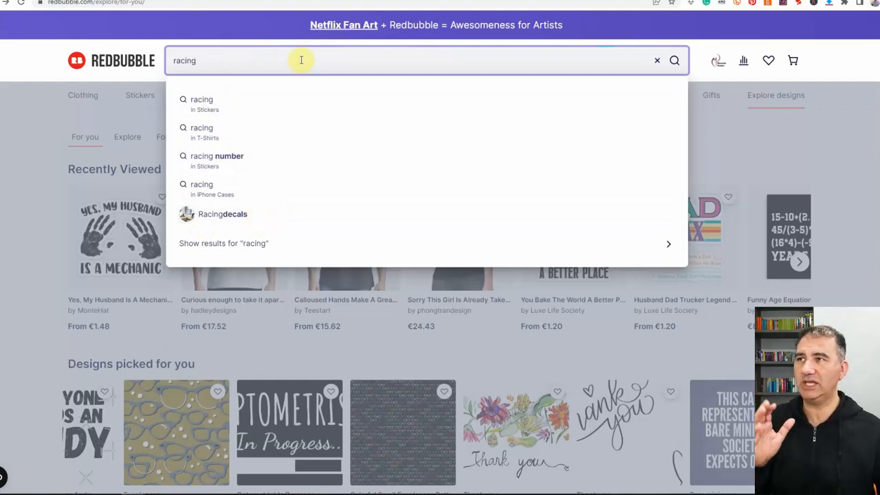
key("Return")
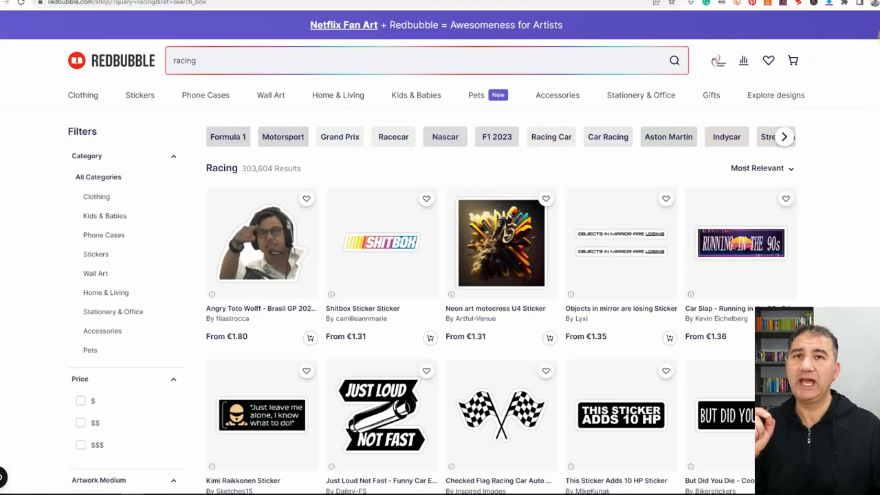
- Look through the racing results down to the related searches and return to the suggested keyword tags
scroll(874, 38, "down", 10)
scroll(502, 248, "down", 10)
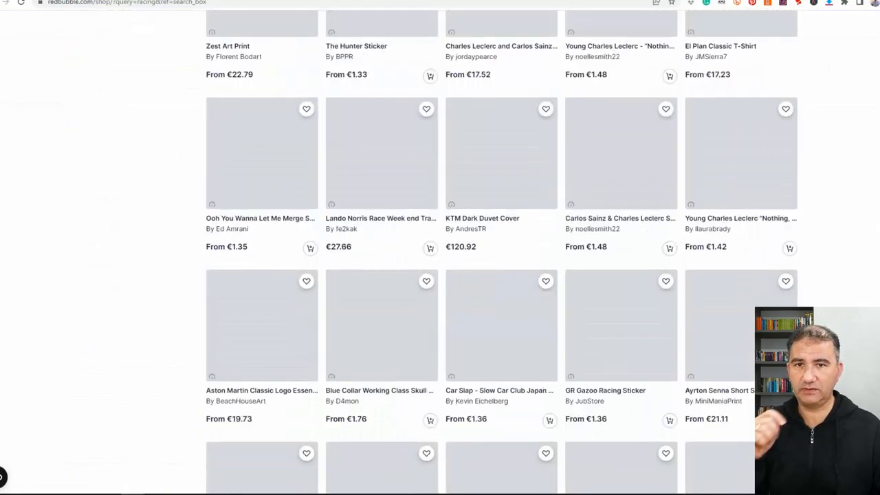
scroll(440, 247, "down", 15)
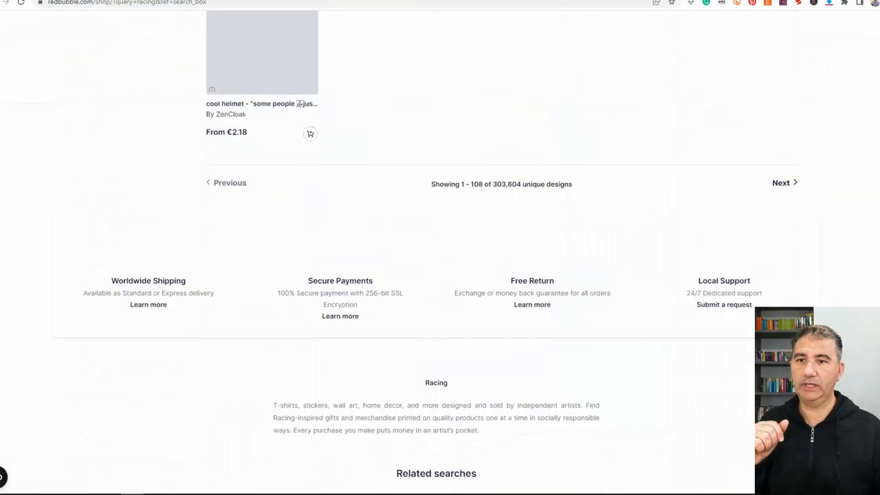
scroll(440, 248, "up", 5)
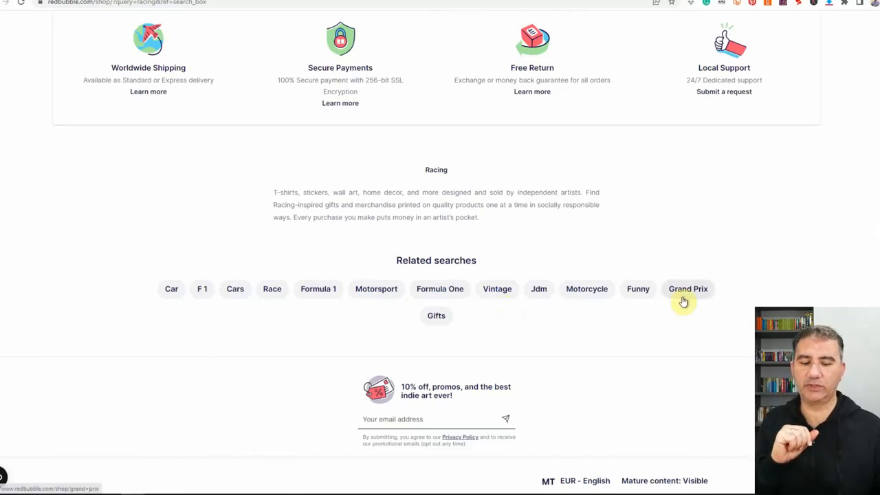
scroll(683, 300, "up", 5)
scroll(683, 300, "up", 15)
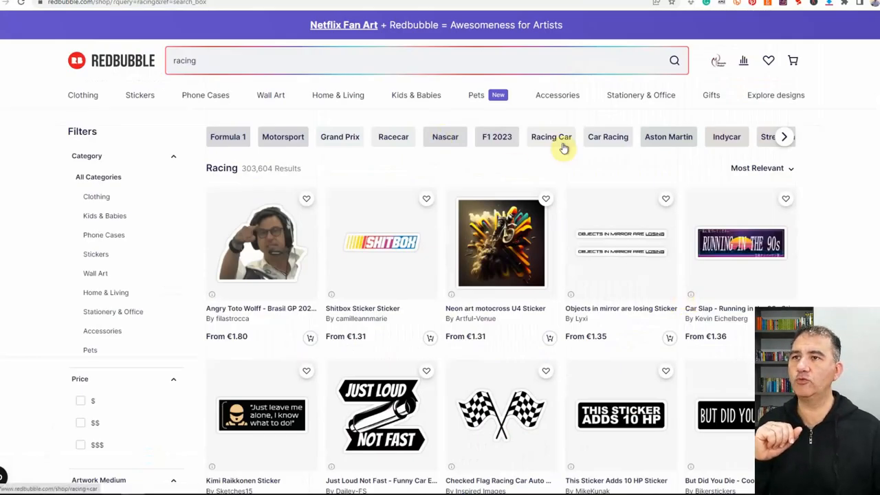
- Narrow the racing niche through the suggested keywords Racing Car, Car Racing, Fast Cars and Camaro
left_click(550, 140)
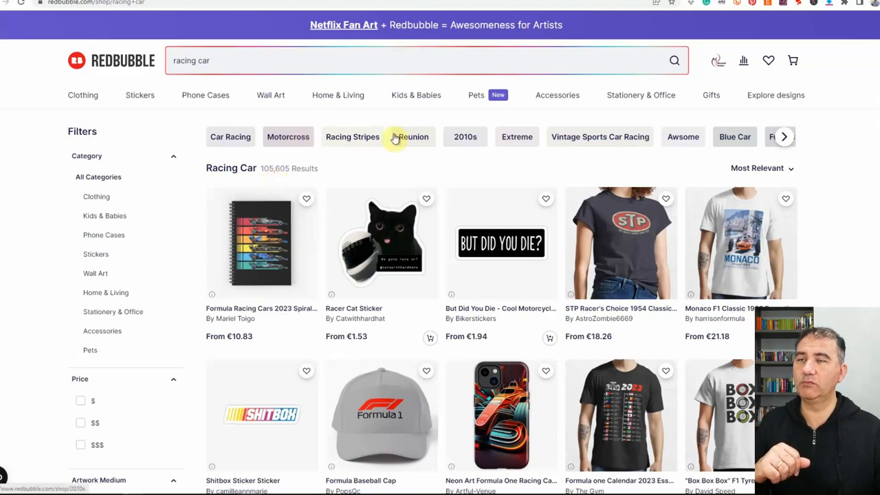
left_click(227, 139)
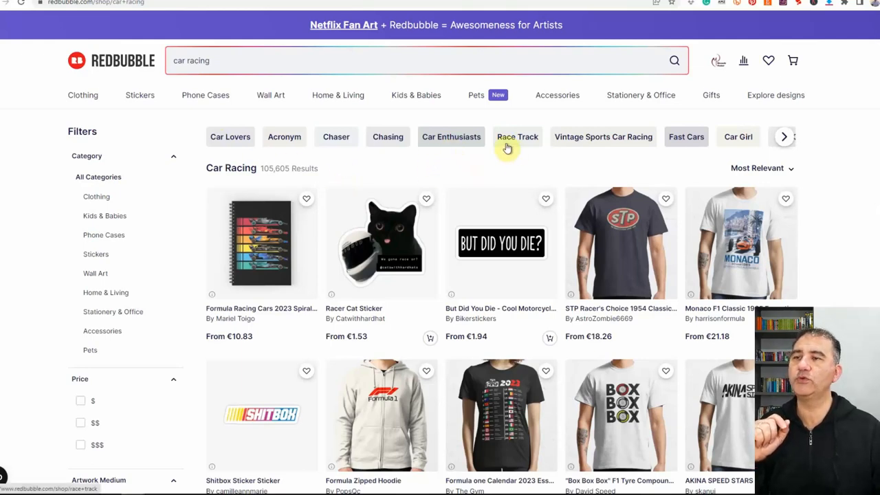
left_click(687, 141)
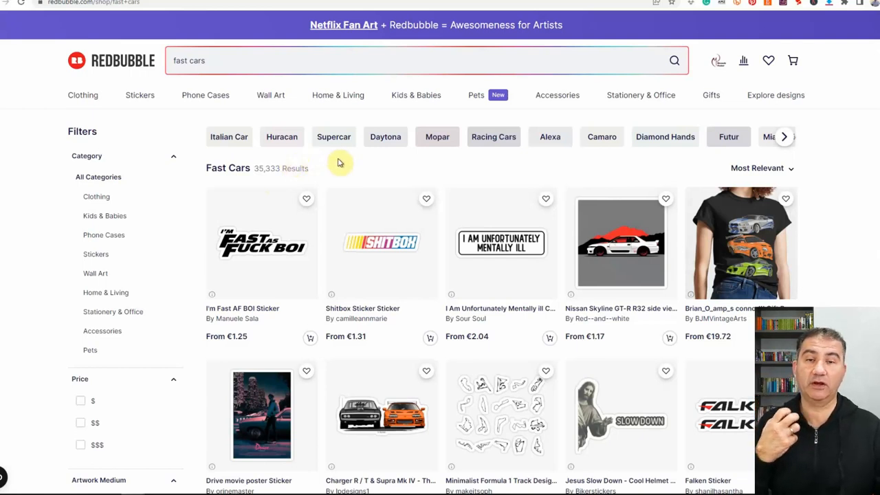
left_click(596, 137)
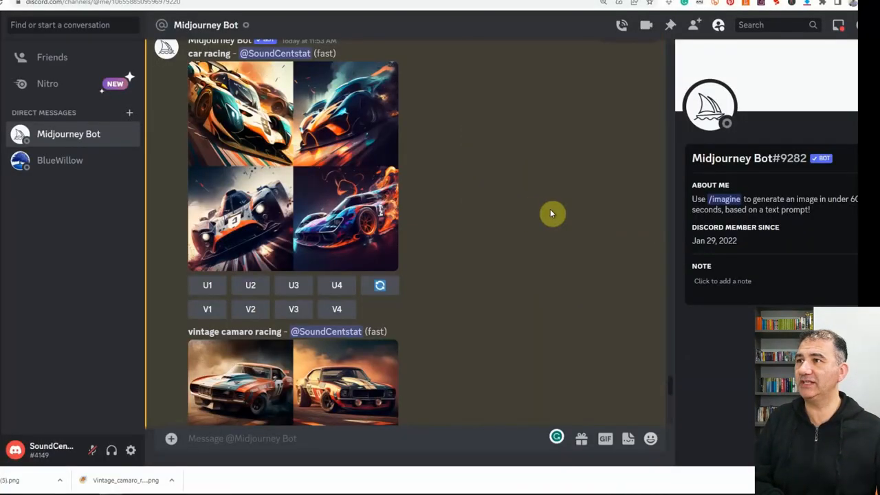
- View the Midjourney image grid for the prompt "car racing" enlarged and close the preview
scroll(529, 208, "up", 1)
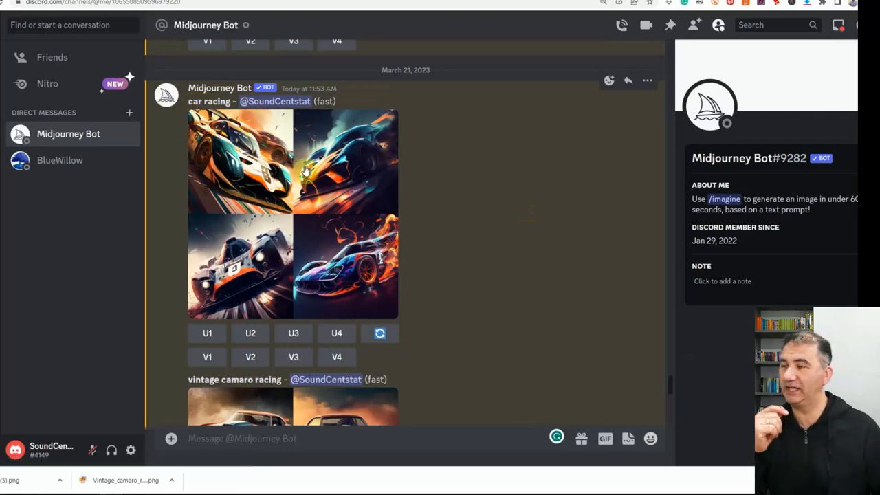
left_click(332, 193)
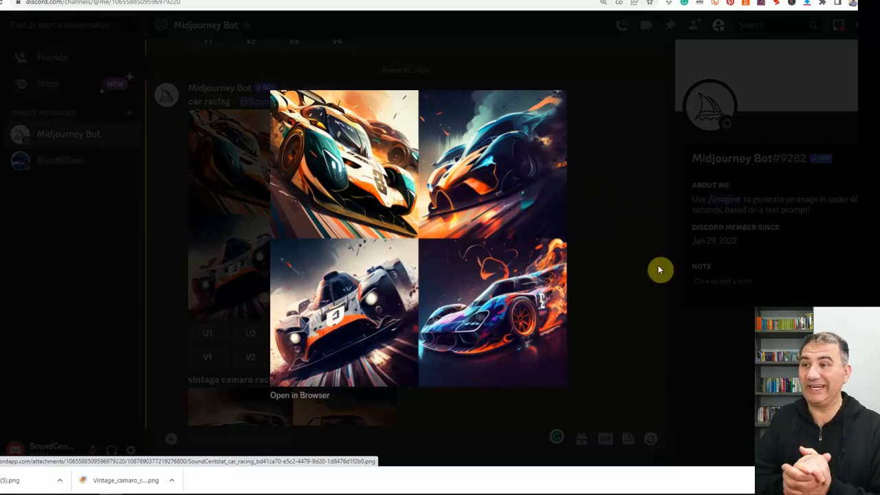
left_click(630, 203)
- View the "vintage camaro racing --ar 5:7 --q 2" image grid and its upscaled red car image enlarged
scroll(608, 198, "down", 3)
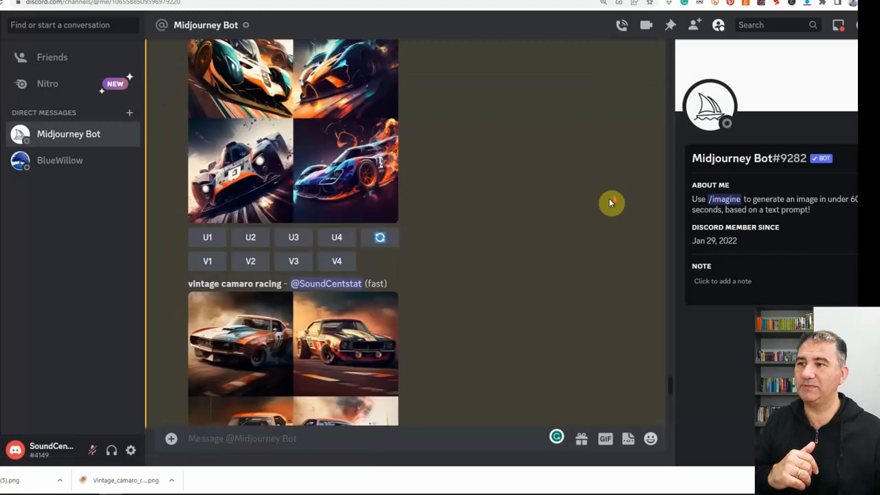
scroll(608, 198, "down", 2)
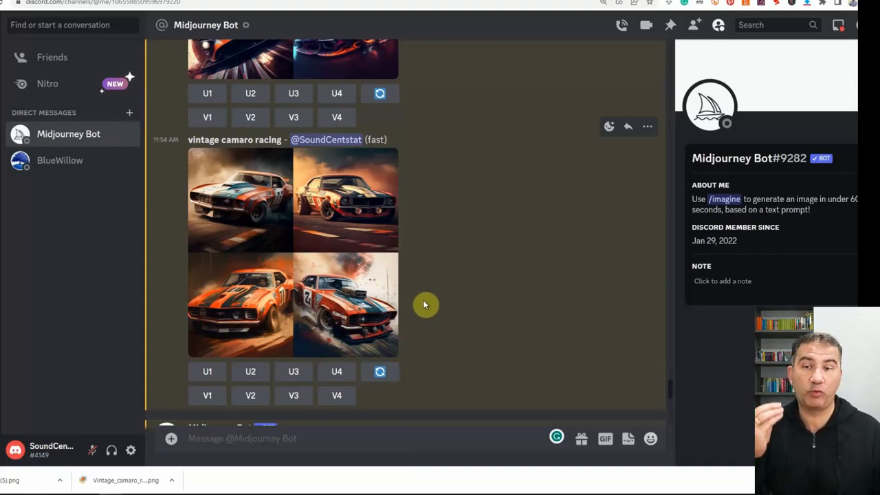
scroll(385, 234, "down", 4)
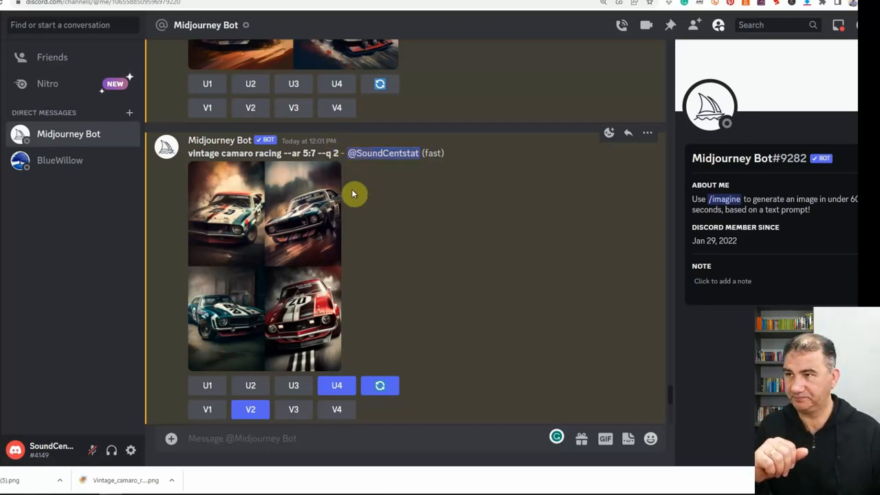
left_click(270, 257)
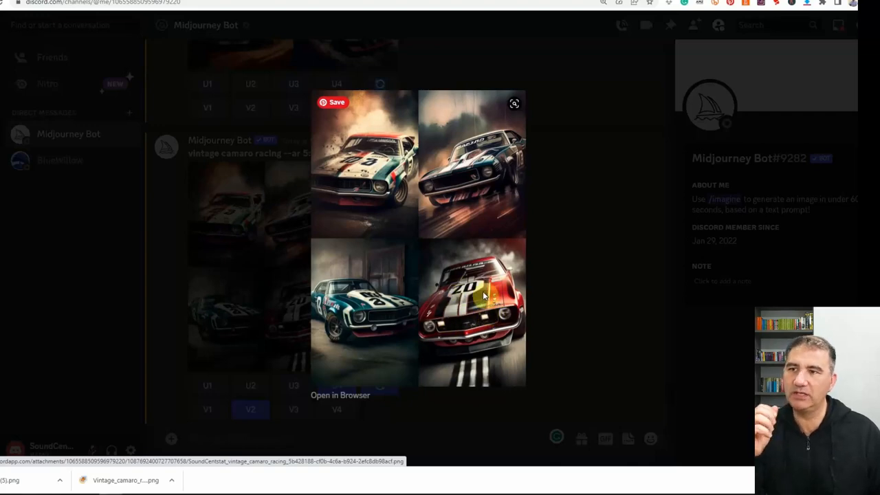
left_click(558, 312)
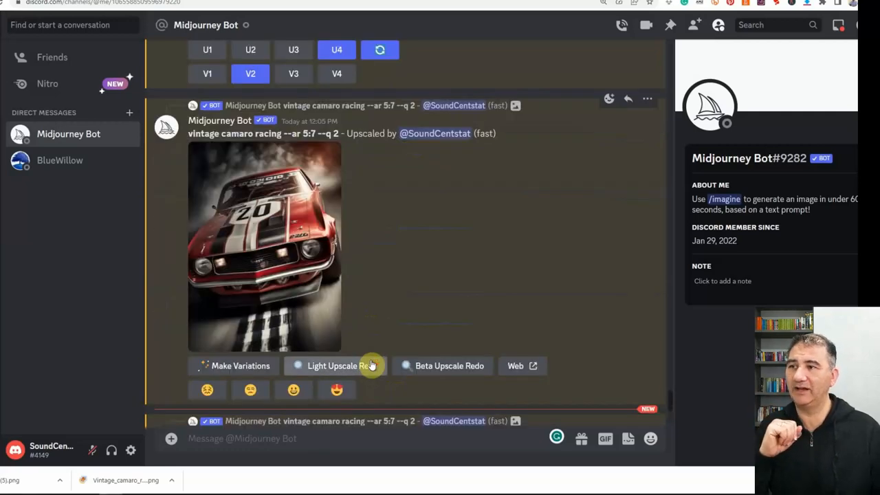
left_click(294, 298)
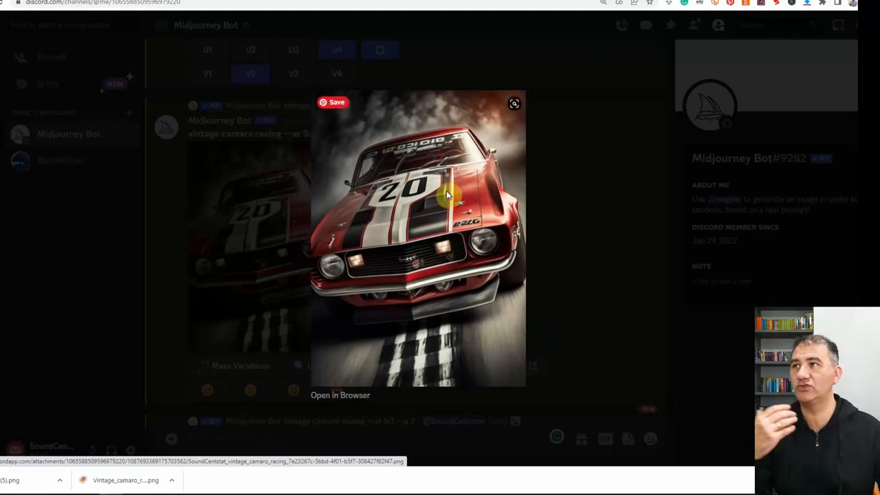
- Switch to the Pixelcut Image Upscaler and load the red car image to increase its resolution
left_click(254, 1)
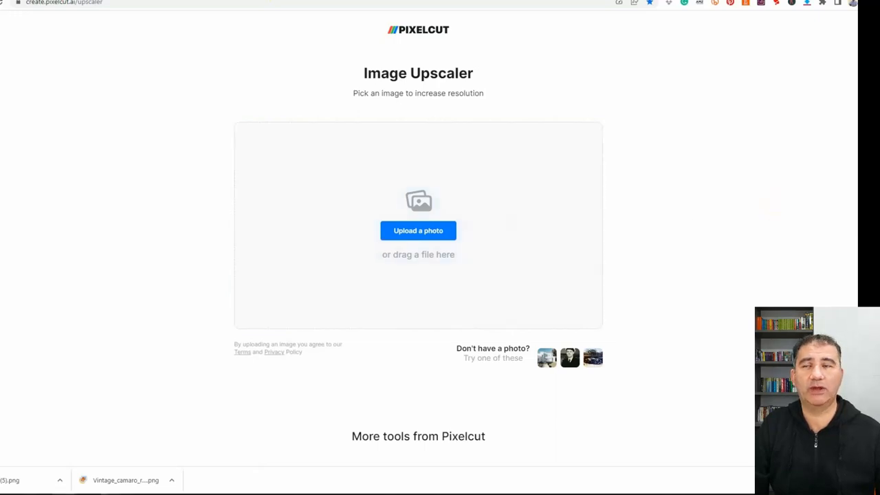
left_click_drag(677, 135, 492, 219)
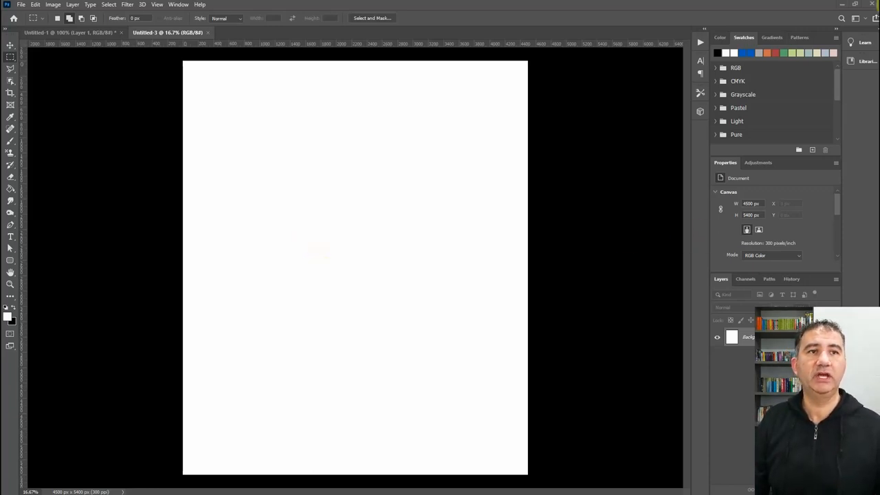
- Place the red car picture "image (5)" on the blank 4500 × 5400 px canvas and commit the placement
left_click_drag(861, 123, 323, 239)
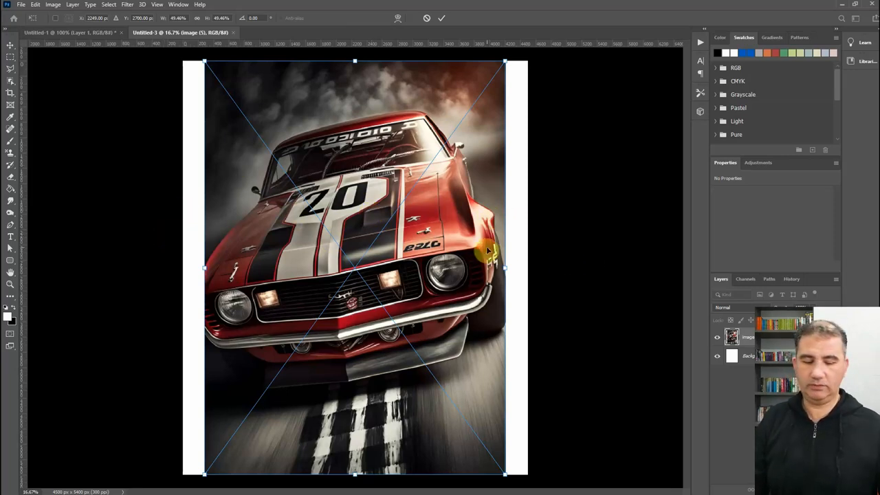
key("Return")
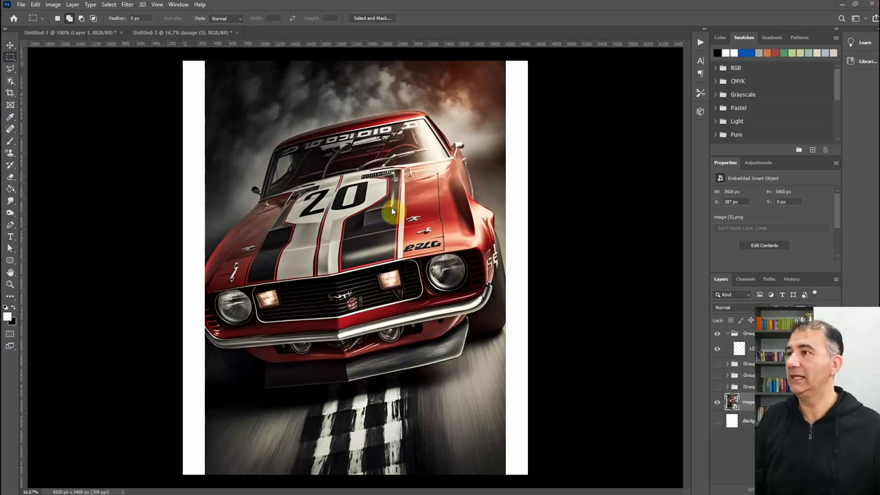
- Add the white text "LOUD" in a text box about 3924 × 1326 px across the upper part of the car image
left_click(11, 237)
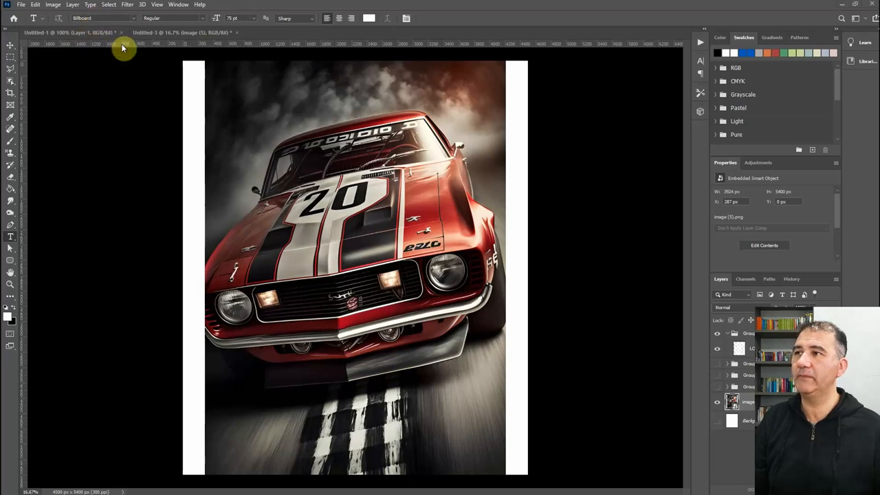
left_click(369, 19)
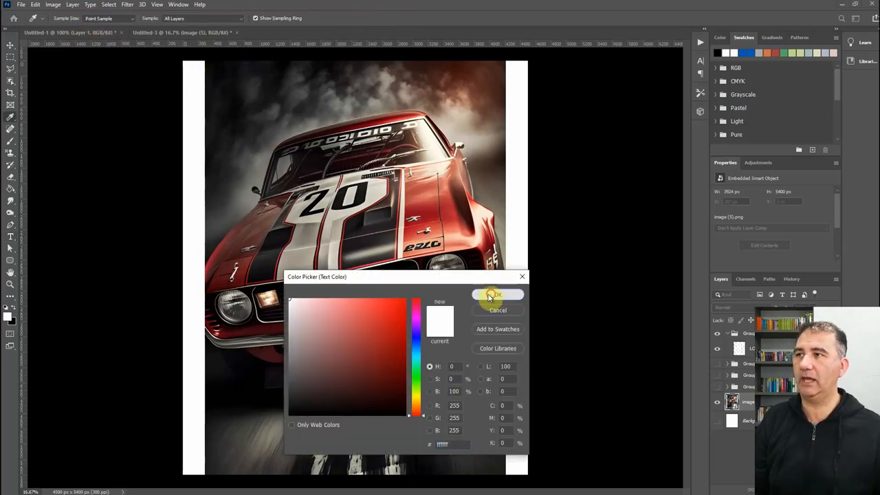
left_click(495, 295)
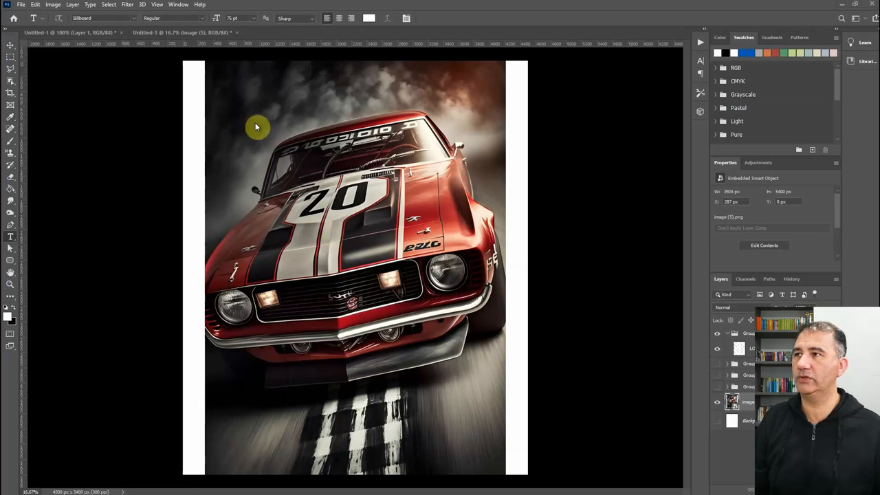
left_click(206, 76)
left_click_drag(205, 80, 505, 179)
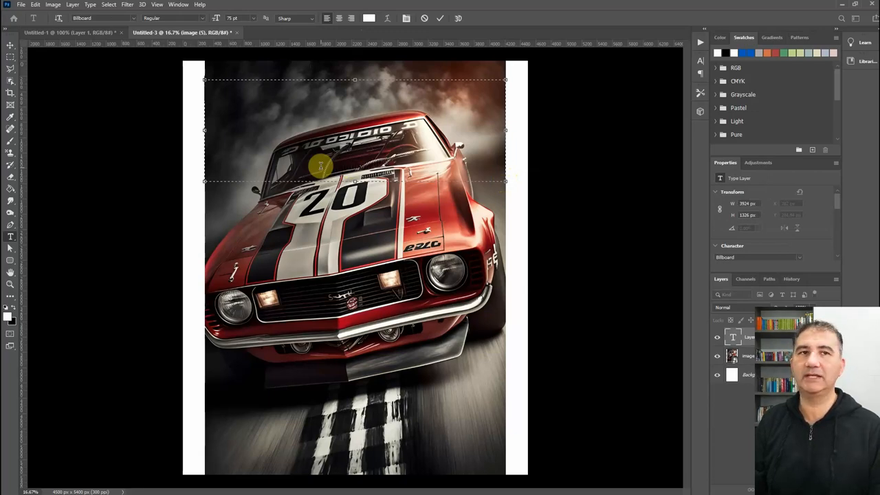
type("LOUD")
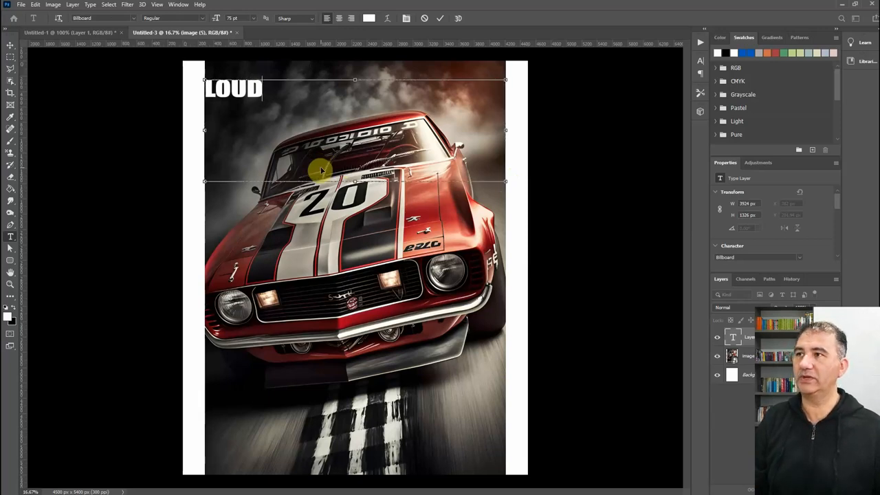
- Enlarge the "LOUD" text to 383 pt and move it up to the top edge of the canvas, centred horizontally
key("ctrl+a")
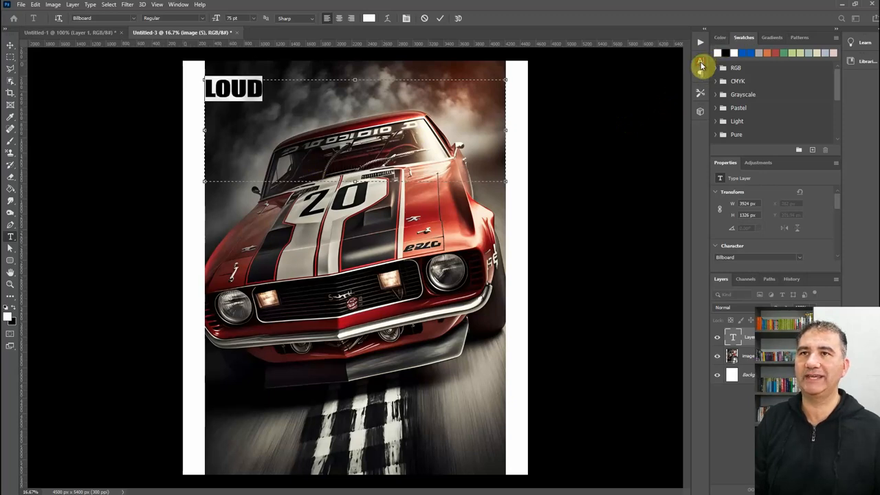
left_click(701, 63)
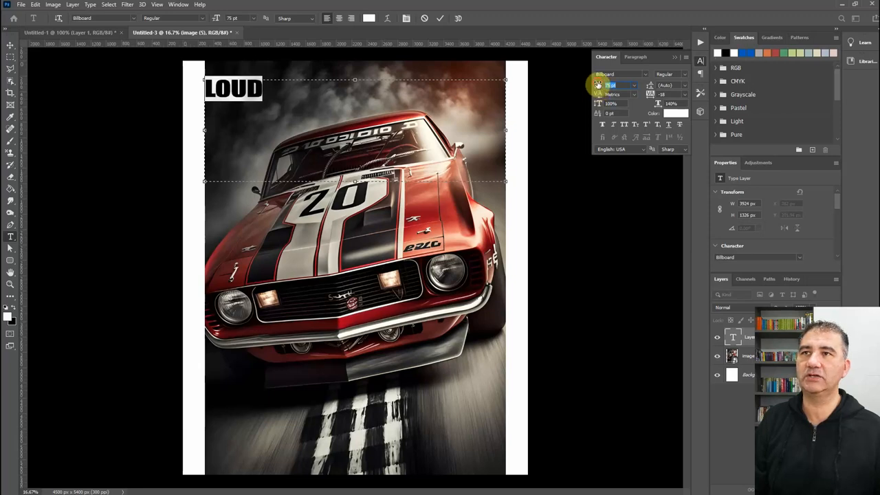
left_click_drag(598, 85, 740, 98)
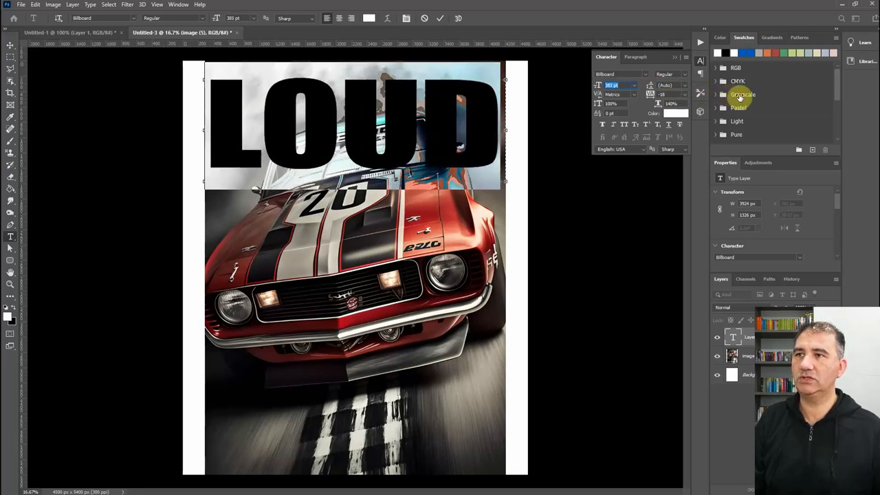
left_click(9, 45)
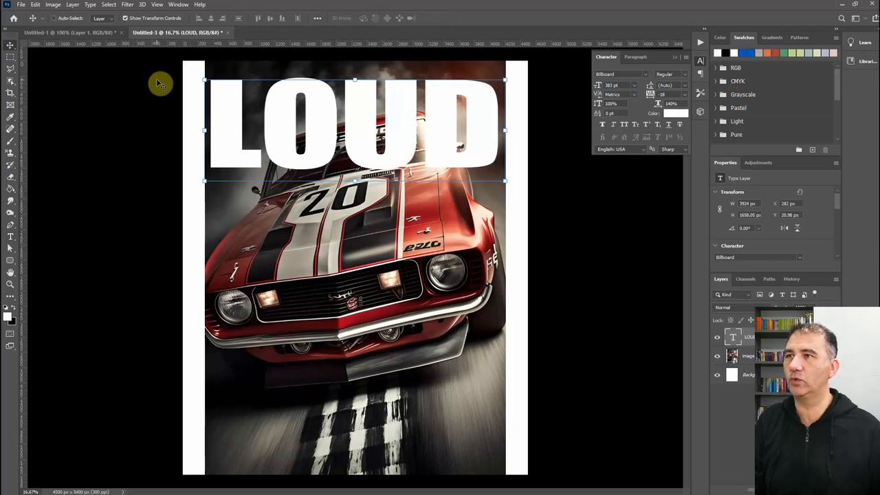
left_click_drag(315, 137, 313, 122)
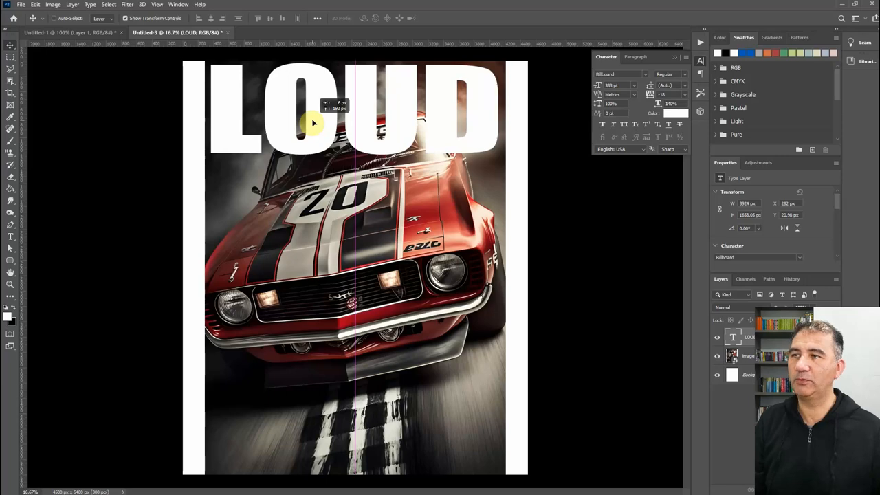
left_click_drag(313, 122, 313, 100)
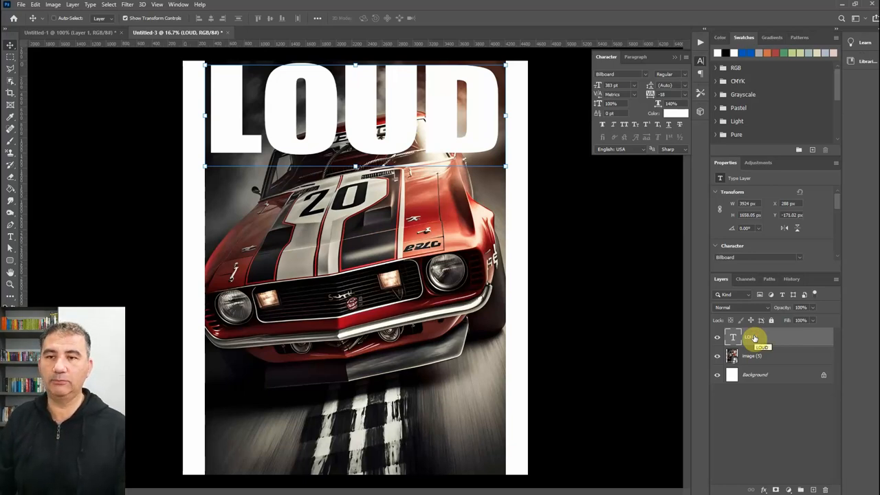
- Duplicate the "LOUD" text layer three times
key("ctrl+j")
key("ctrl+j")
key("ctrl+j")
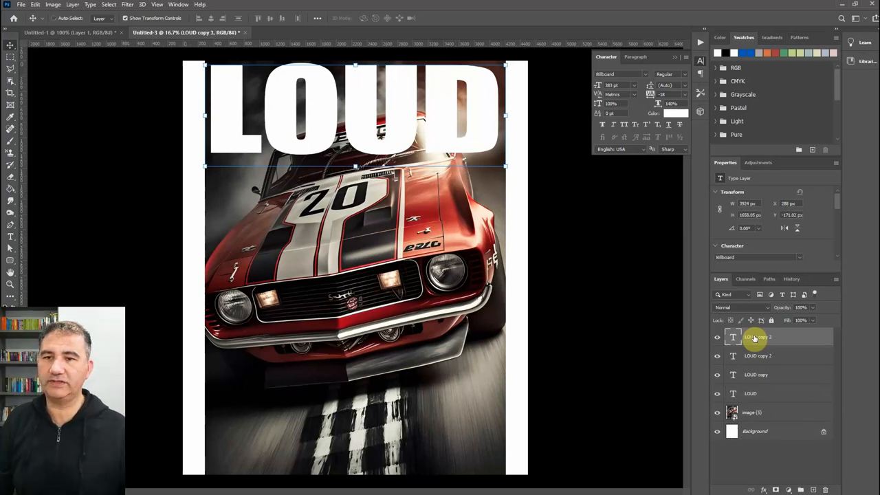
- Move the three "LOUD" copies together straight down to Y 1264 px, forming a second row just below the original text
left_click(759, 378, "shift")
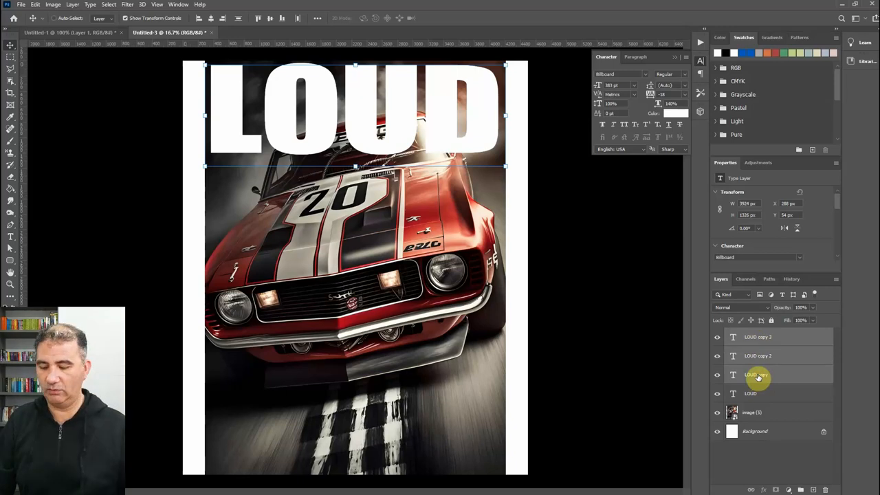
left_click_drag(213, 75, 212, 92)
key("shift+Down")
key("shift+Down")
key("shift+Down")
key("shift+Down")
key("shift+Down")
key("shift+Down")
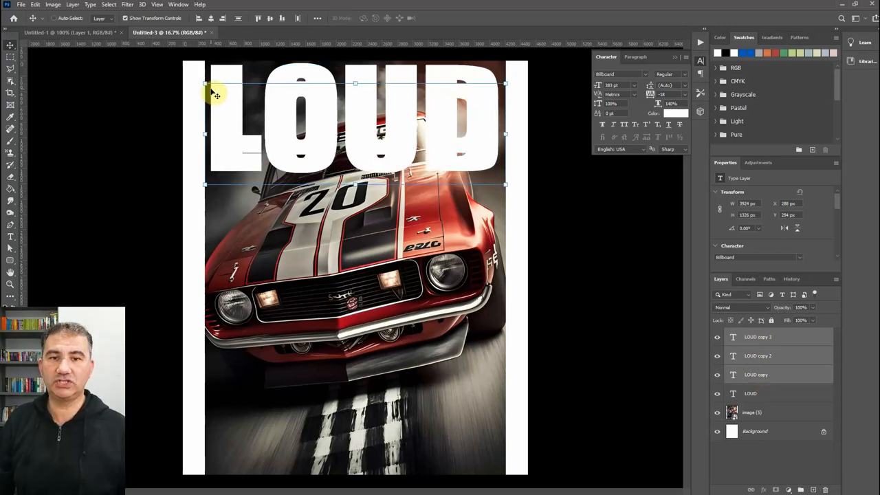
key("shift+Down")
key("shift+Down")
key("shift+Down")
key("shift+Down")
key("shift+Down")
key("shift+Down")
key("shift+Down")
key("shift+Down")
key("shift+Down")
key("shift+Down")
key("shift+Down")
key("shift+Down")
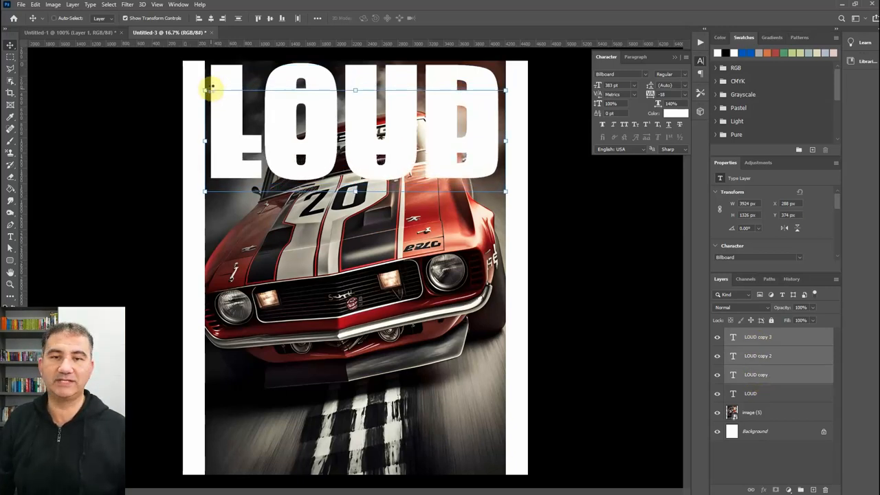
key("shift+Down")
key("shift+Down")
key("shift+Down")
key("shift+Down")
key("shift+Down")
key("shift+Down")
key("shift+Down")
key("shift+Down")
key("shift+Down")
key("shift+Down")
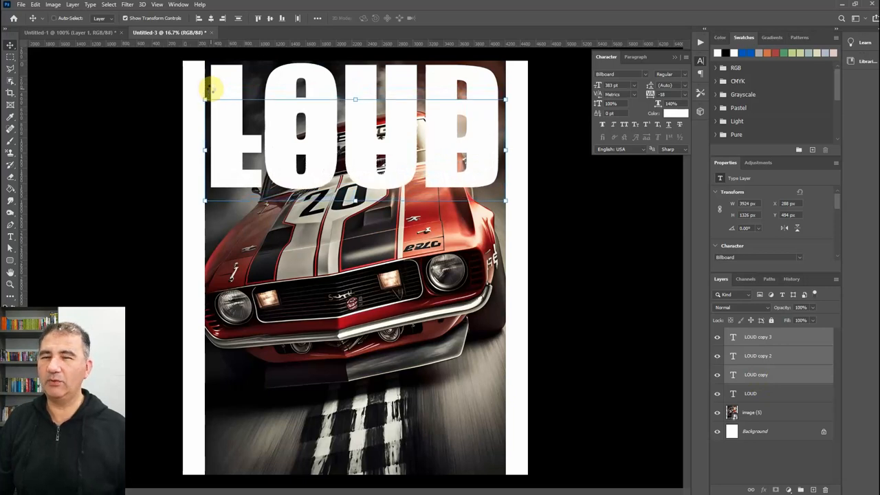
key("shift+Down")
key("shift+Down")
key("shift+Down")
key("shift+Down")
key("shift+Down")
key("shift+Down")
key("shift+Down")
key("shift+Down")
key("shift+Down")
key("shift+Down")
key("shift+Down")
key("shift+Down")
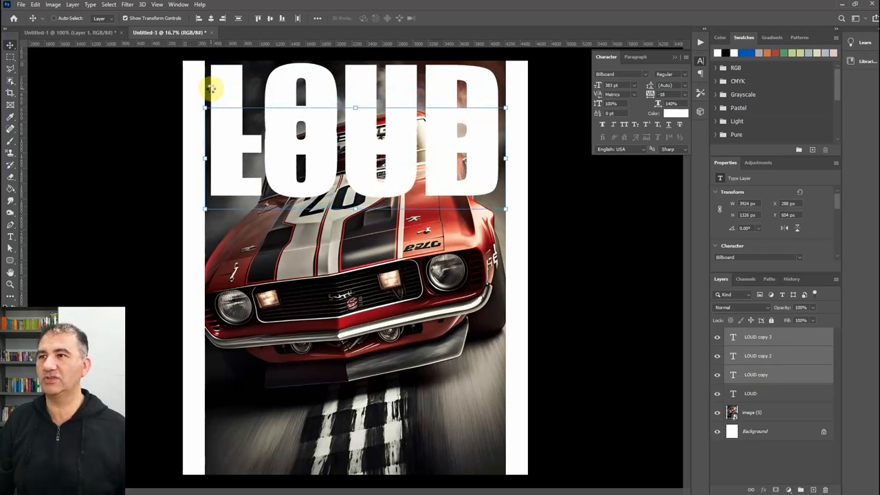
key("shift+Down")
key("shift+Down")
key("shift+Down")
key("shift+Down")
key("shift+Down")
key("shift+Down")
key("shift+Down")
key("shift+Down")
key("shift+Down")
key("shift+Down")
key("shift+Down")
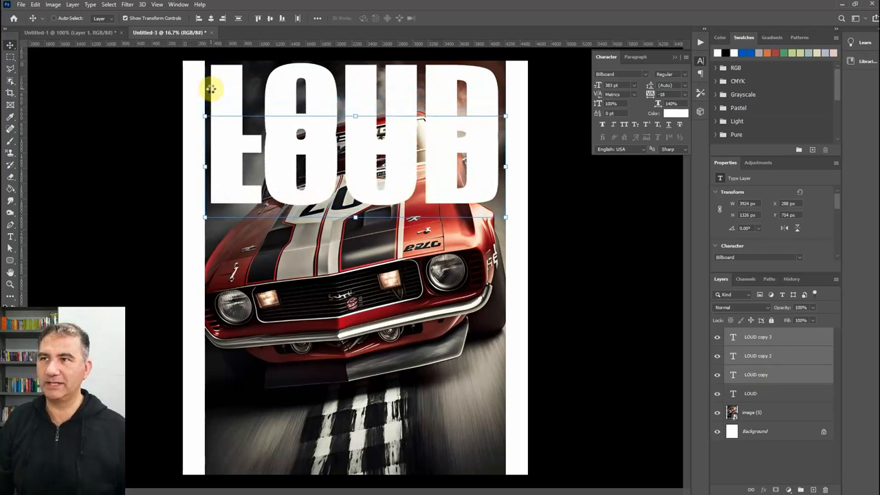
key("shift+Down")
key("shift+Down")
key("shift+Down")
key("shift+Down")
key("shift+Down")
key("shift+Down")
key("shift+Down")
key("shift+Down")
key("shift+Down")
key("shift+Down")
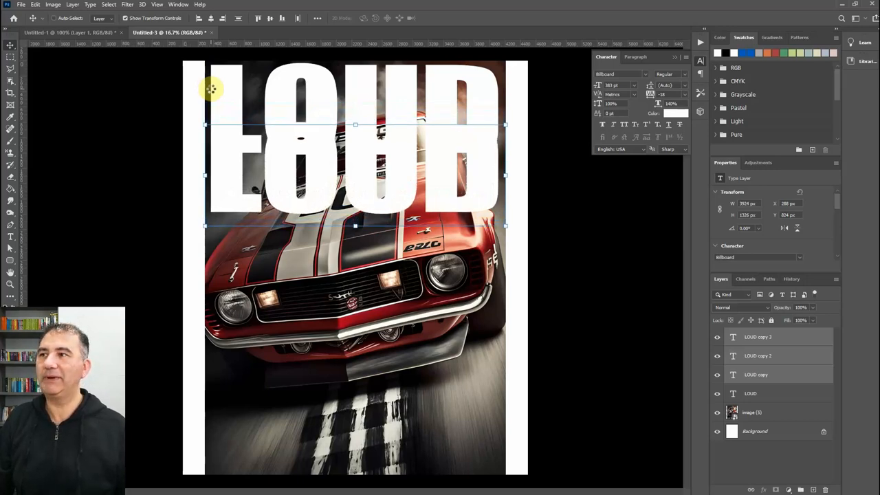
key("shift+Down")
key("shift+Down")
key("shift+Down")
key("shift+Down")
key("shift+Down")
key("shift+Down")
key("shift+Down")
key("shift+Down")
key("shift+Down")
key("shift+Down")
key("shift+Down")
key("shift+Down")
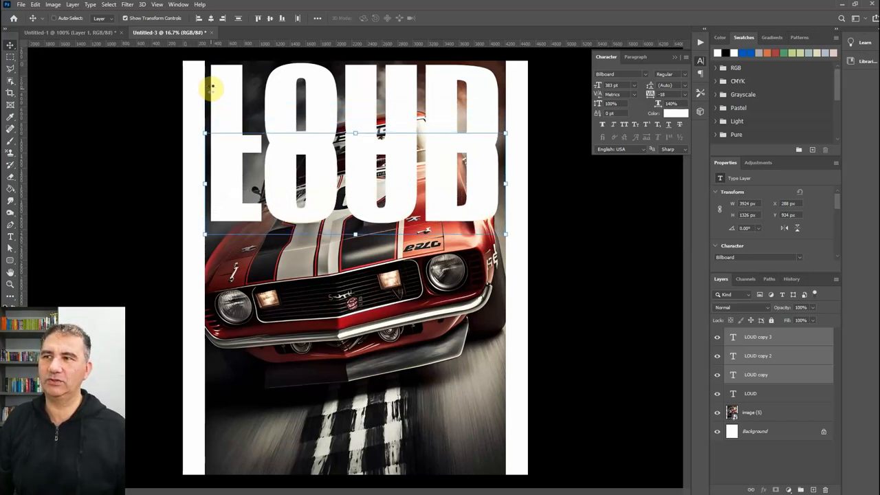
key("shift+Down")
key("shift+Down")
key("shift+Down")
key("shift+Down")
key("shift+Down")
key("shift+Down")
key("shift+Down")
key("shift+Down")
key("shift+Down")
key("shift+Down")
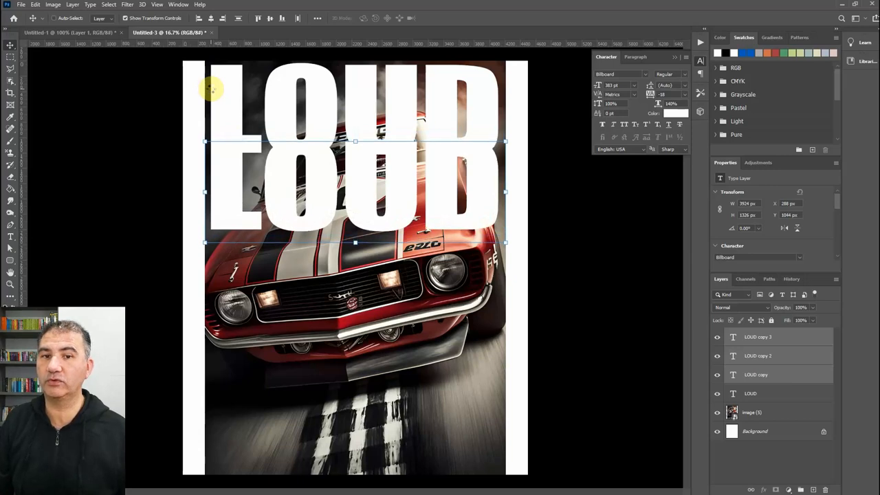
key("shift+Down")
key("shift+Down")
key("shift+Down")
key("shift+Down")
key("shift+Down")
key("shift+Down")
key("shift+Down")
key("shift+Down")
key("shift+Down")
key("shift+Down")
key("shift+Down")
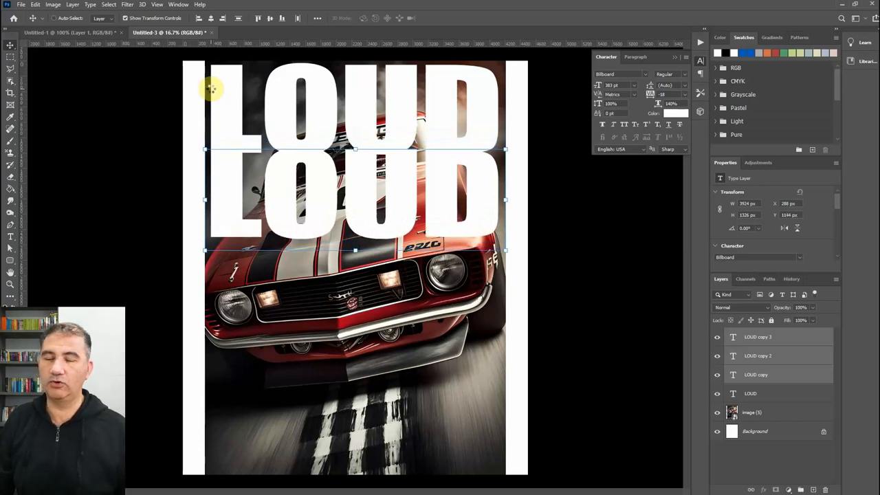
key("shift+Down")
key("shift+Down")
key("shift+Down")
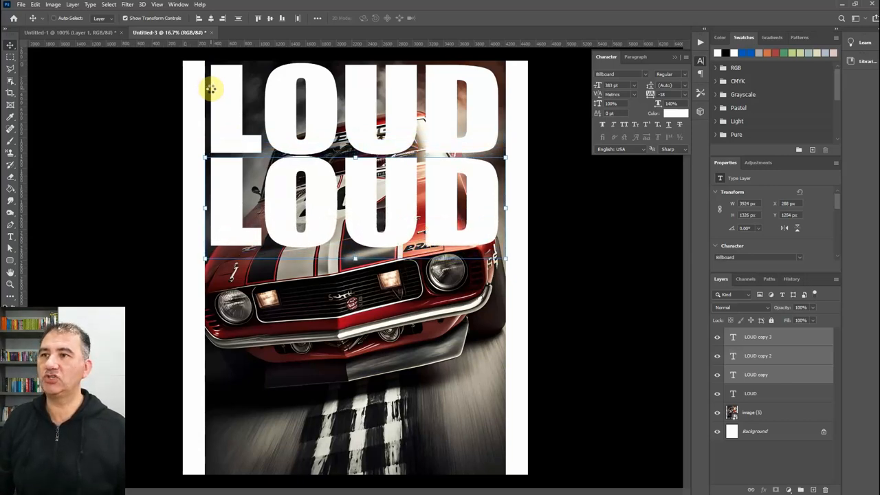
key("shift+Down")
key("shift+Down")
key("shift+Down")
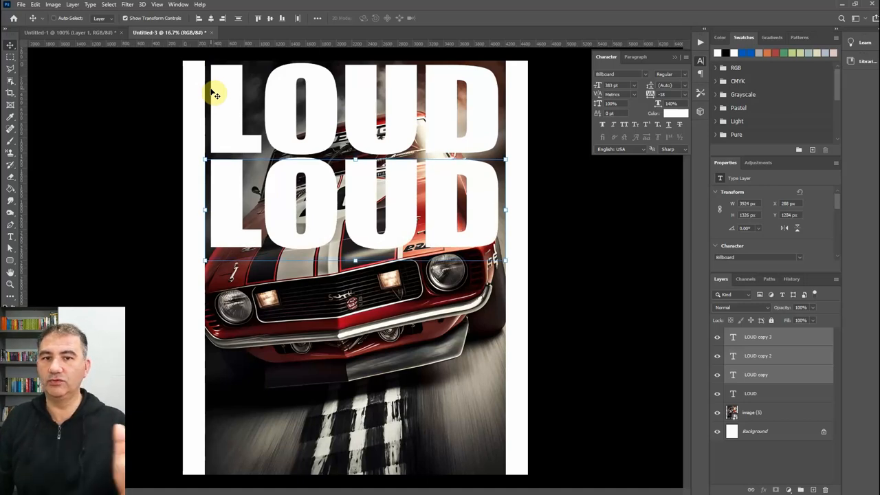
key("shift+Up")
key("shift+Up")
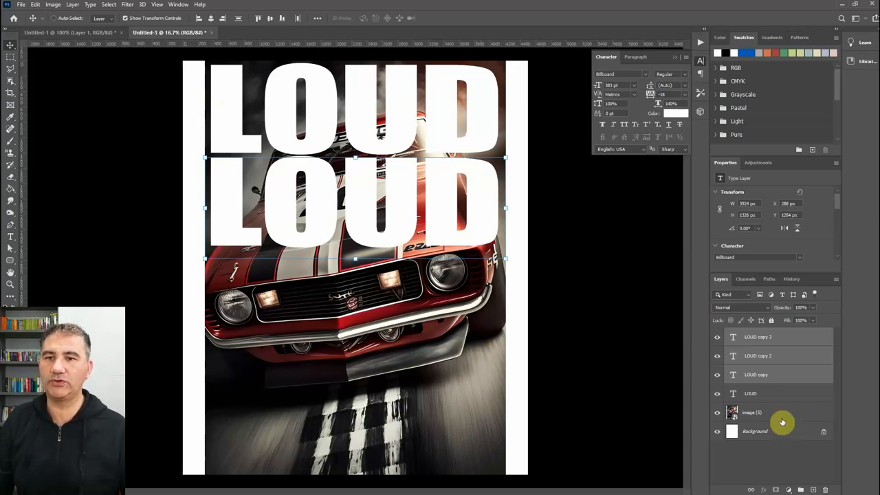
- Move only "LOUD copy 2" and "LOUD copy 3" straight down to form a third row with the same spacing
left_click(753, 375, "ctrl")
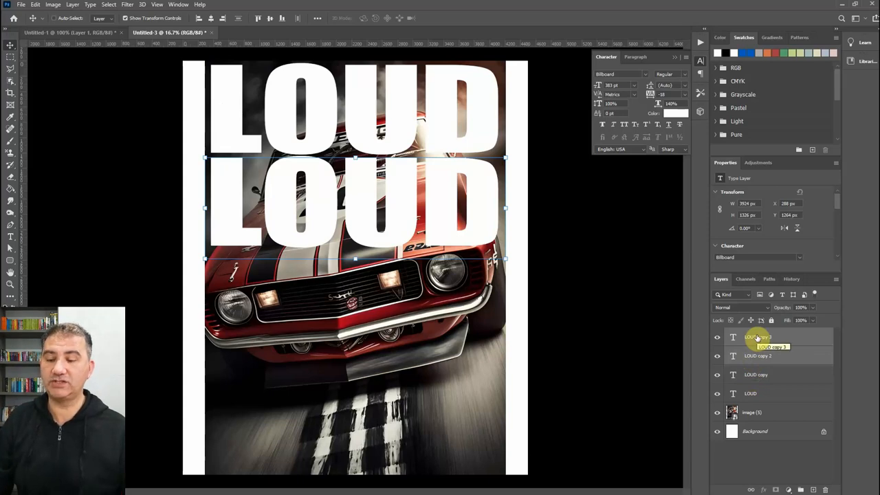
key("shift+Down")
key("shift+Down")
key("shift+Down")
key("shift+Down")
key("shift+Down")
key("shift+Down")
key("shift+Down")
key("shift+Down")
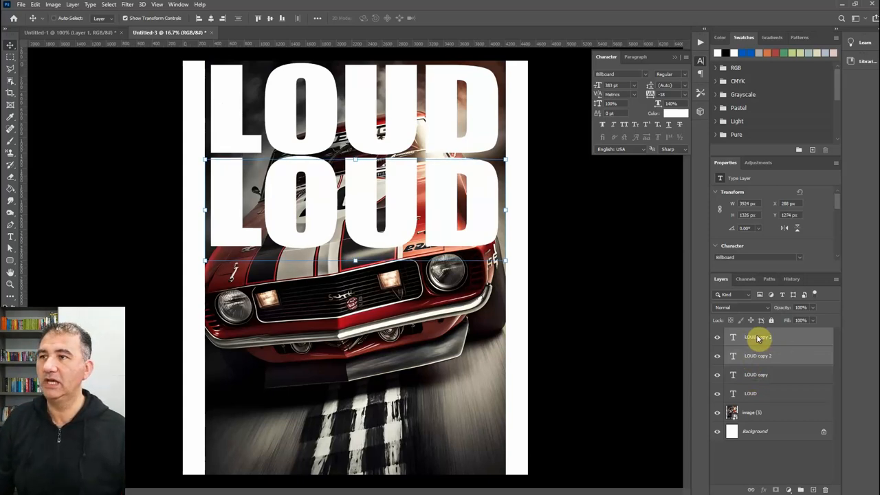
key("shift+Down")
key("shift+Down")
key("shift+Down")
key("shift+Down")
key("shift+Down")
key("shift+Down")
key("shift+Down")
key("shift+Down")
key("shift+Down")
key("shift+Down")
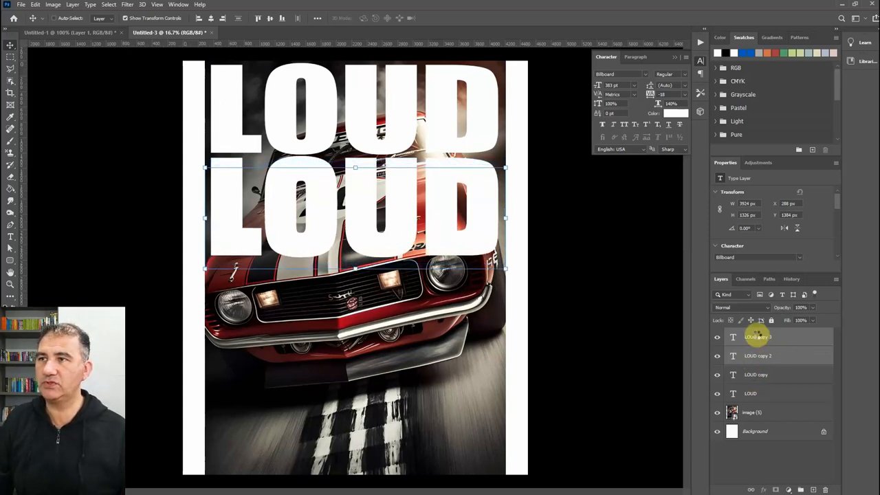
key("shift+Down")
key("shift+Down")
key("shift+Down")
key("shift+Down")
key("shift+Down")
key("shift+Down")
key("shift+Down")
key("shift+Down")
key("shift+Down")
key("shift+Down")
key("shift+Down")
key("shift+Down")
key("shift+Down")
key("shift+Down")
key("shift+Down")
key("shift+Down")
key("shift+Down")
key("shift+Down")
key("shift+Down")
key("shift+Down")
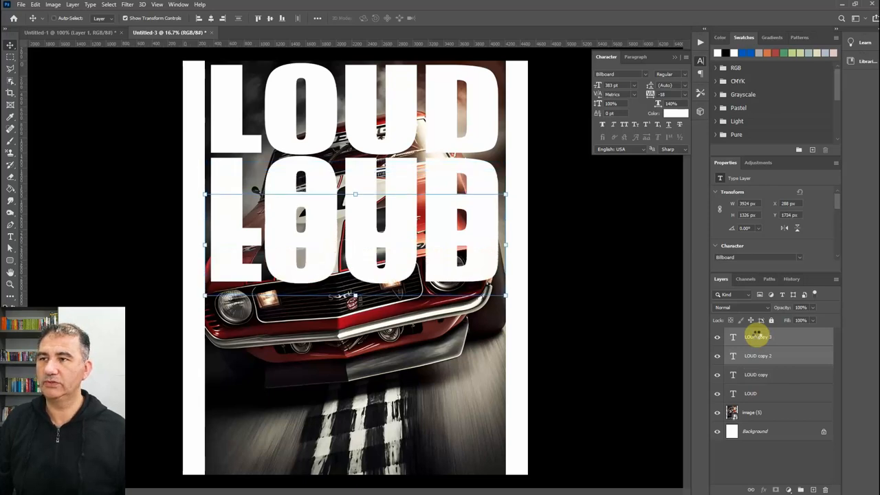
key("shift+Down")
key("shift+Down")
key("shift+Down")
key("shift+Down")
key("shift+Down")
key("shift+Down")
key("shift+Down")
key("shift+Down")
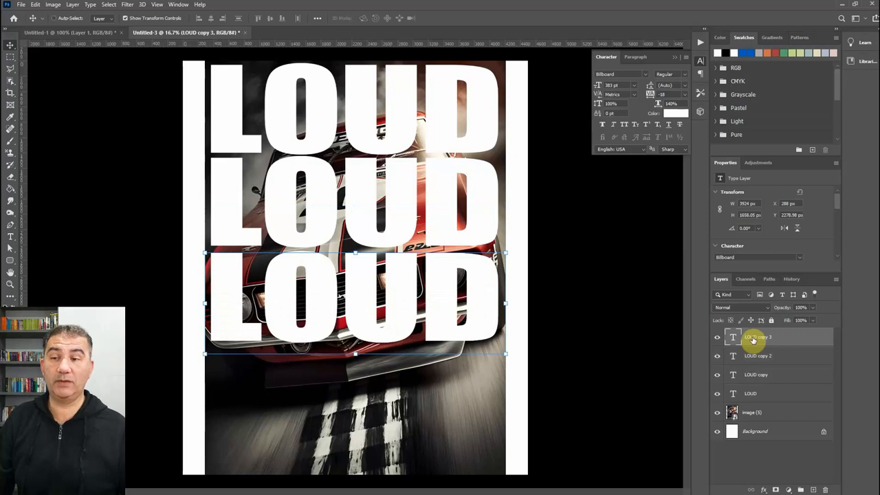
- Move "LOUD copy 3" straight down to form a fourth row with the same spacing as the rows above
key("shift+Down")
key("shift+Down")
key("shift+Down")
key("shift+Down")
key("shift+Down")
key("shift+Down")
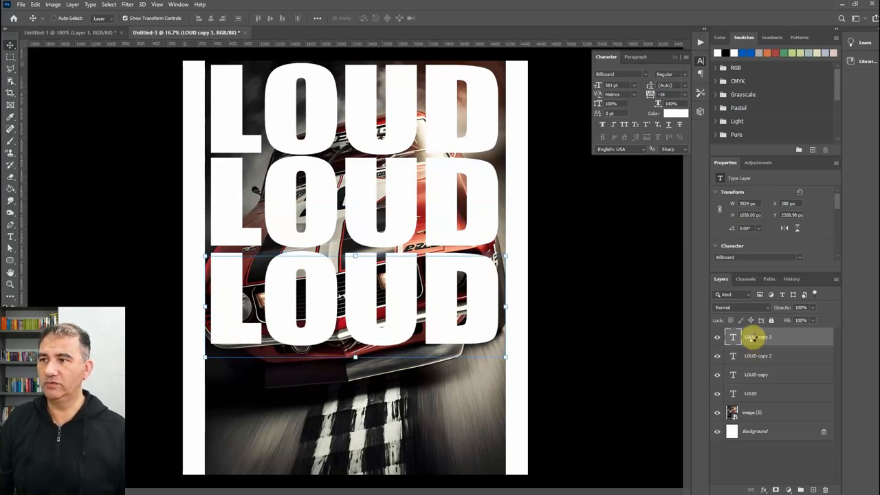
key("shift+Down")
key("shift+Down")
key("shift+Down")
key("shift+Down")
key("shift+Down")
key("shift+Down")
key("shift+Down")
key("shift+Down")
key("shift+Down")
key("shift+Down")
key("shift+Down")
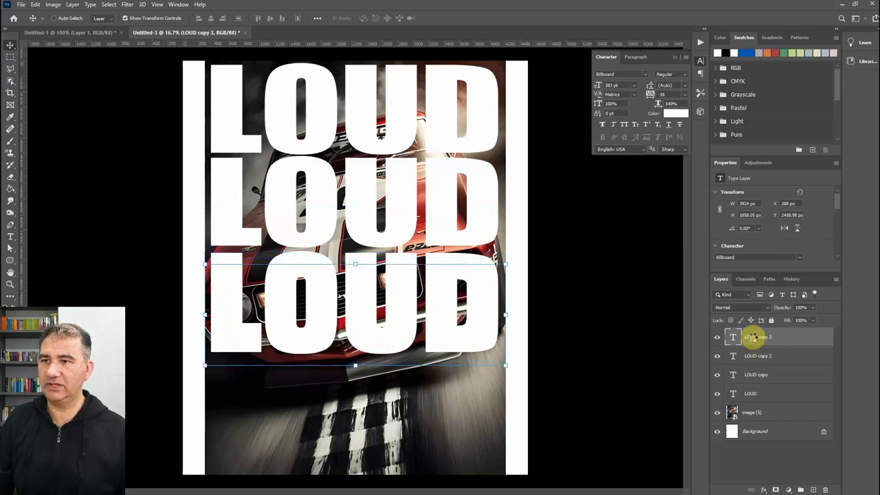
key("shift+Down")
key("shift+Down")
key("shift+Down")
key("shift+Down")
key("shift+Down")
key("shift+Down")
key("shift+Down")
key("shift+Down")
key("shift+Down")
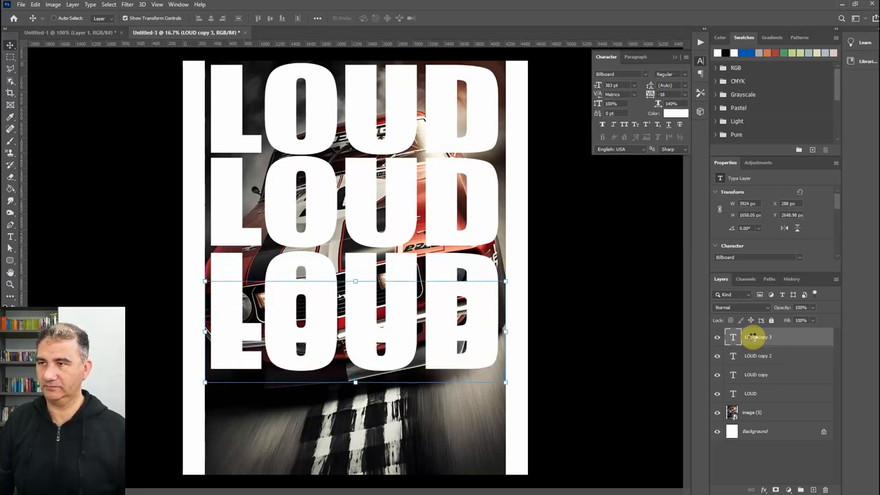
key("shift+Down")
key("shift+Down")
key("shift+Down")
key("shift+Down")
key("shift+Down")
key("shift+Down")
key("shift+Down")
key("shift+Down")
key("shift+Down")
key("shift+Down")
key("shift+Down")
key("shift+Down")
key("shift+Down")
key("shift+Down")
key("shift+Down")
key("shift+Down")
key("shift+Down")
key("shift+Down")
key("shift+Down")
key("shift+Down")
key("shift+Down")
key("shift+Down")
key("shift+Down")
key("shift+Down")
key("shift+Down")
key("shift+Down")
key("shift+Down")
key("shift+Down")
key("shift+Down")
key("shift+Down")
key("shift+Down")
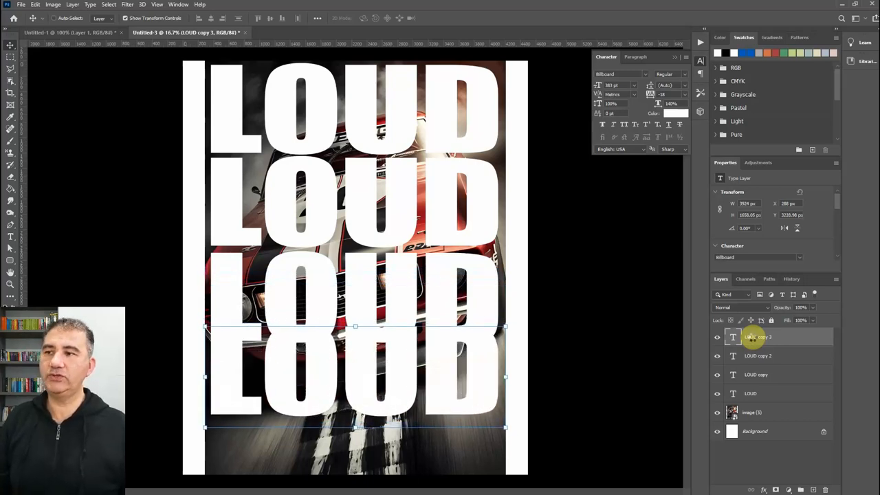
key("shift+Down")
key("shift+Down")
key("shift+Down")
key("shift+Down")
key("shift+Down")
key("shift+Down")
key("shift+Down")
key("shift+Down")
key("shift+Down")
key("shift+Down")
key("shift+Down")
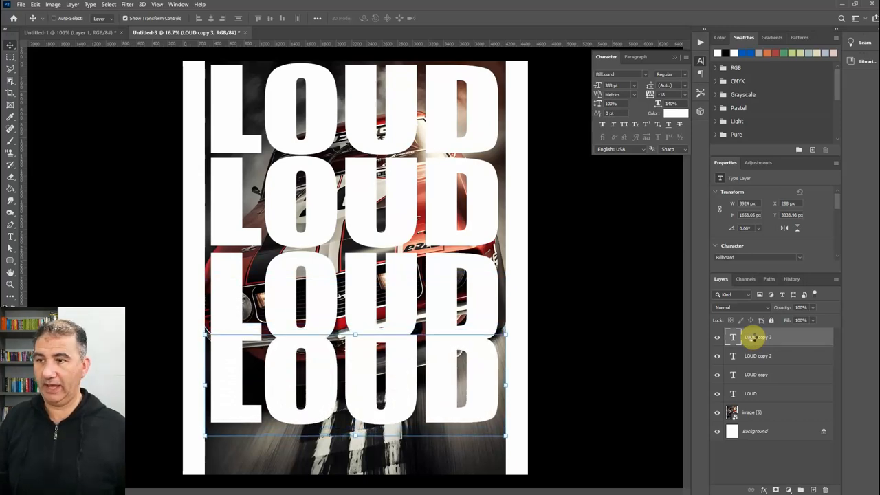
key("shift+Down")
key("shift+Down")
key("shift+Down")
key("shift+Down")
key("shift+Down")
key("shift+Down")
key("shift+Down")
key("shift+Down")
key("shift+Down")
key("shift+Down")
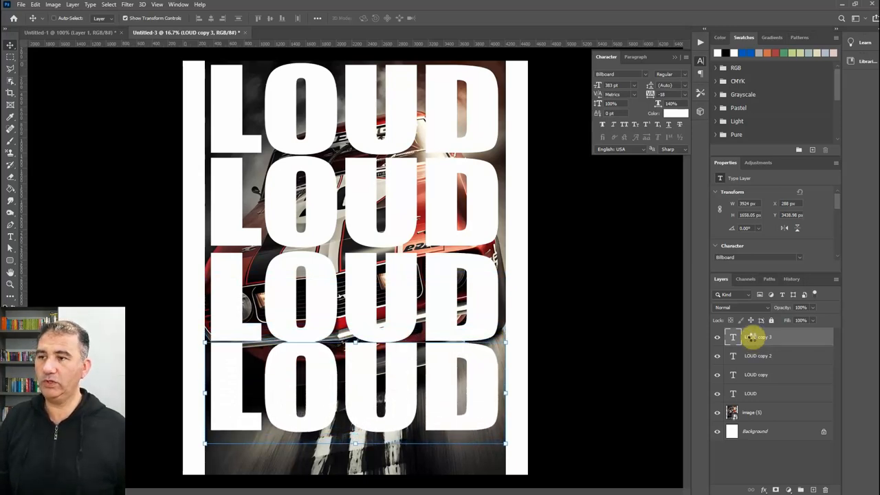
key("shift+Down")
key("shift+Down")
key("shift+Down")
key("shift+Down")
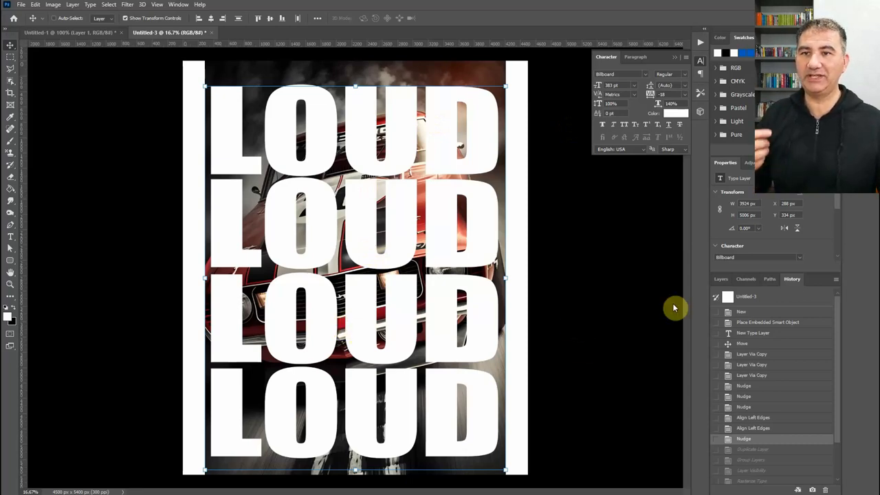
- Replace the second row's "LOUD" text with "FAST"
left_click(721, 279)
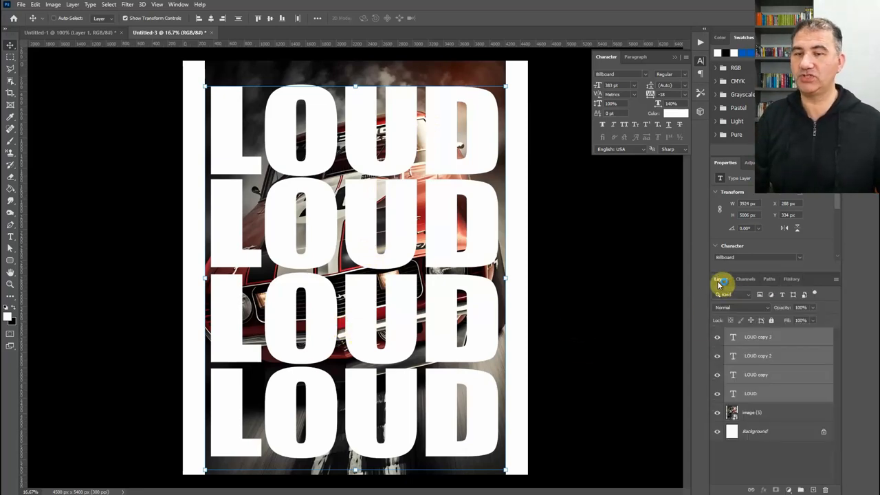
key("t")
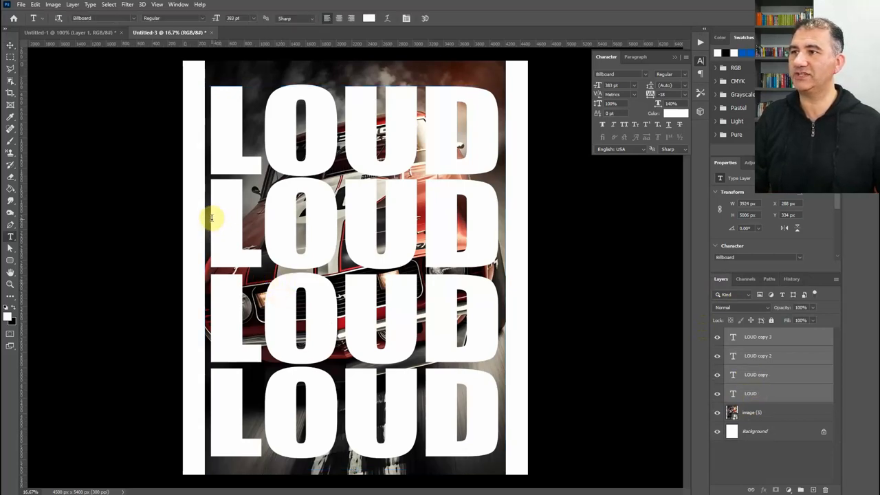
left_click_drag(213, 218, 478, 216)
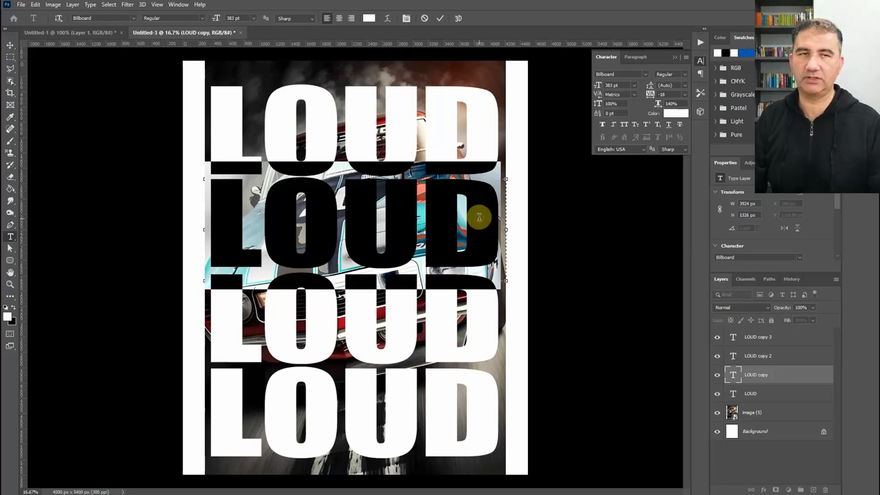
type("FAST")
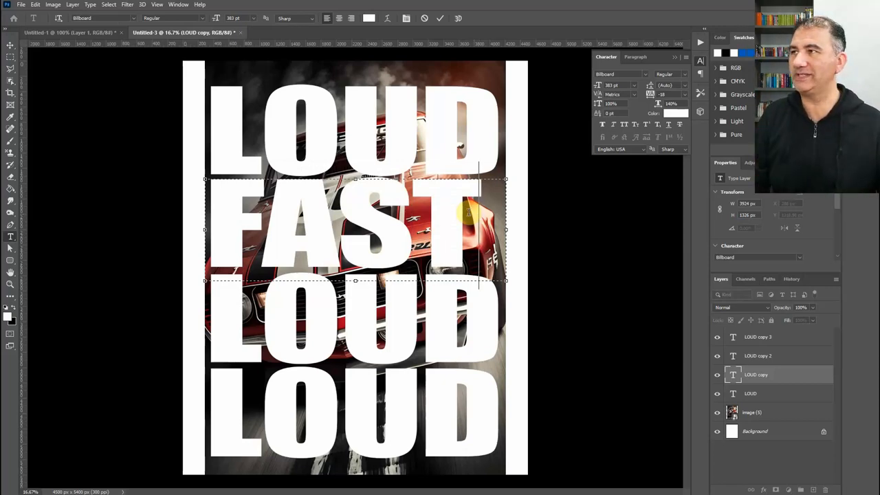
left_click(11, 46)
- Replace the third row's "LOUD" text with "BOLD"
left_click(11, 237)
left_click_drag(209, 312, 507, 309)
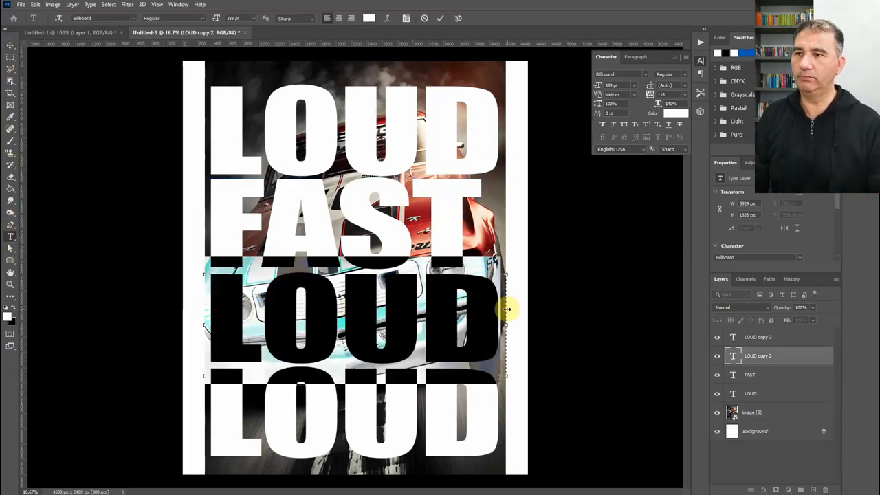
type("BOLD")
left_click(11, 45)
- Replace the fourth row's "LOUD" text with "PURE"
left_click(9, 237)
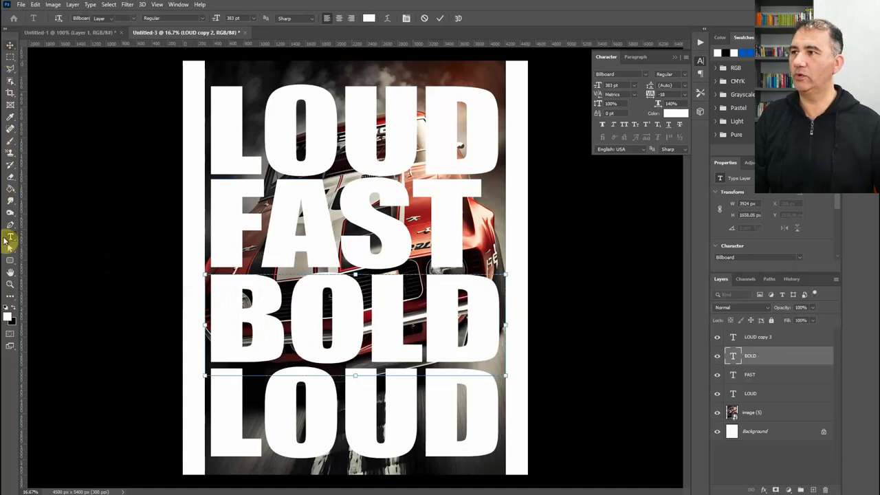
left_click_drag(207, 409, 501, 412)
type("PURE")
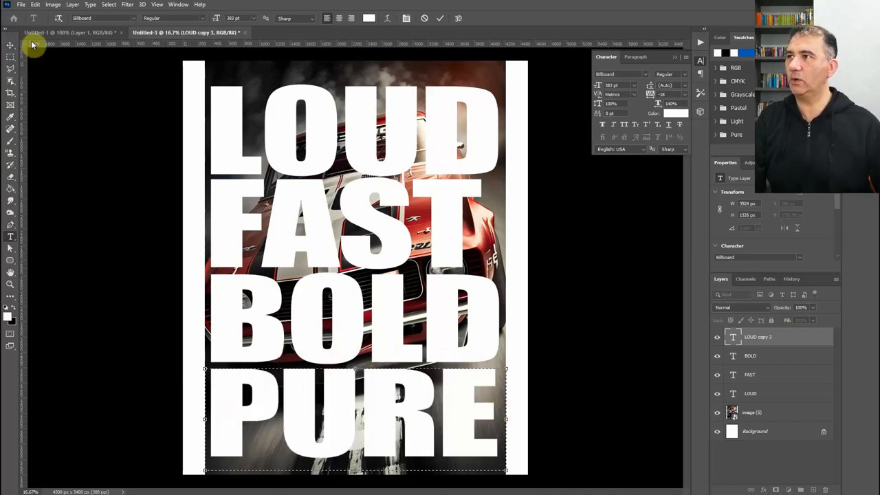
left_click(10, 47)
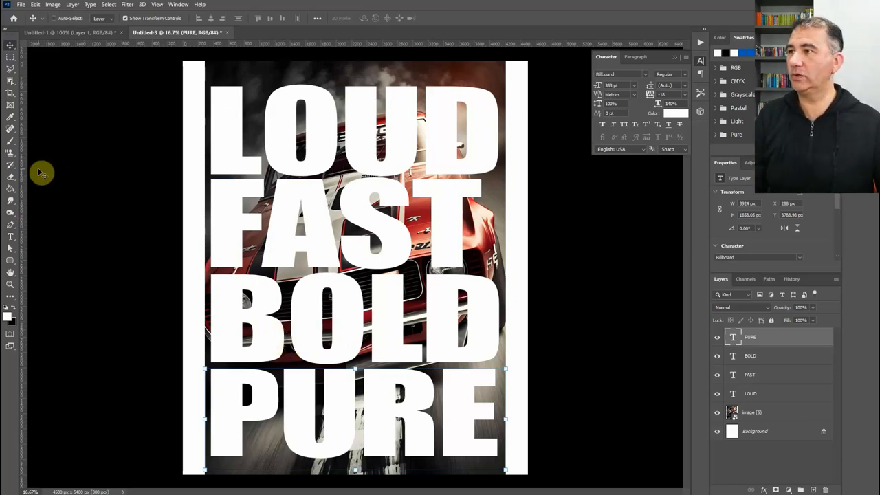
- Place vertical guides at the left and right edges of the "LOUD" lettering and set the "PURE" text's horizontal scale to 141%
left_click_drag(23, 172, 211, 163)
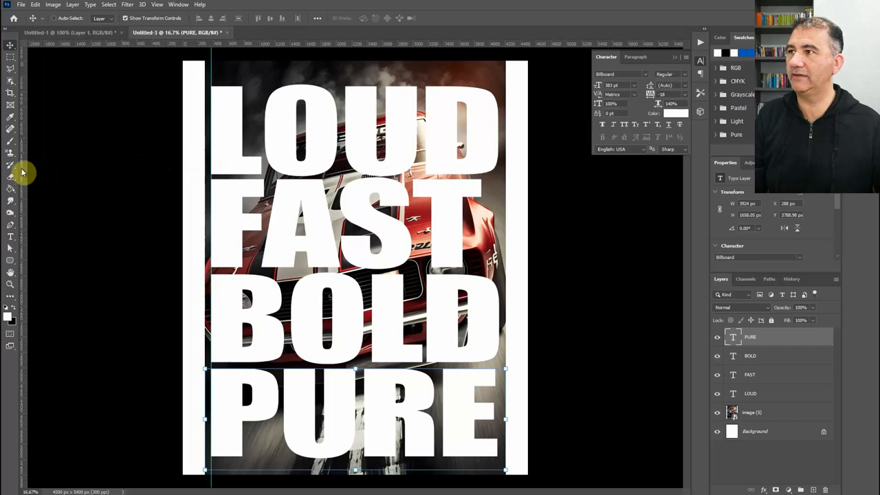
left_click_drag(25, 166, 499, 203)
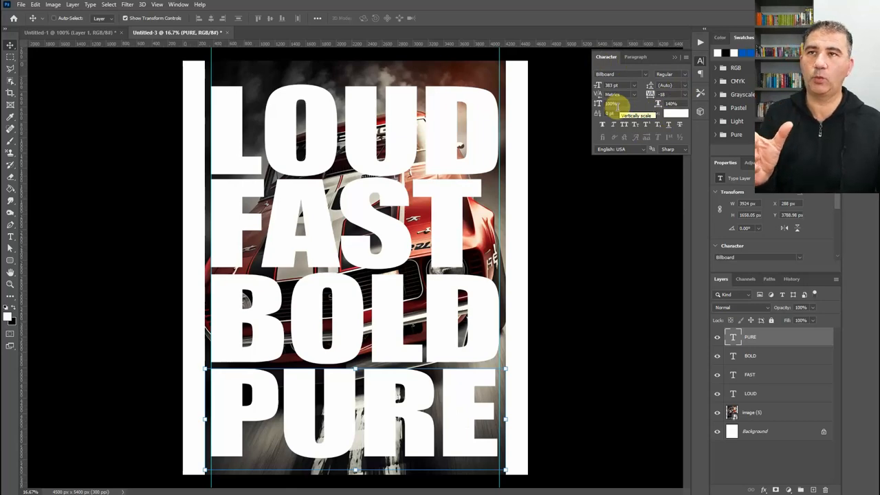
left_click(686, 105)
key("Up")
key("Return")
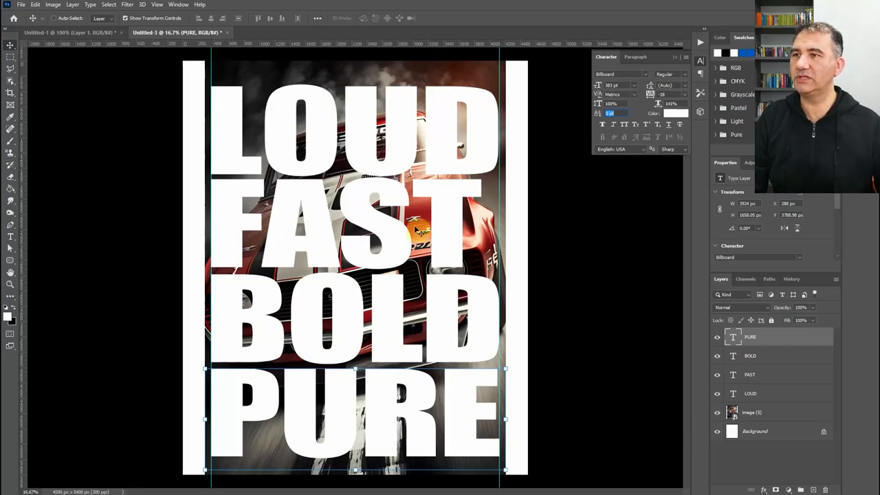
- Widen the "FAST" text to span the guides by trying a horizontal scale of 150% and settling on 149%
left_click(746, 375)
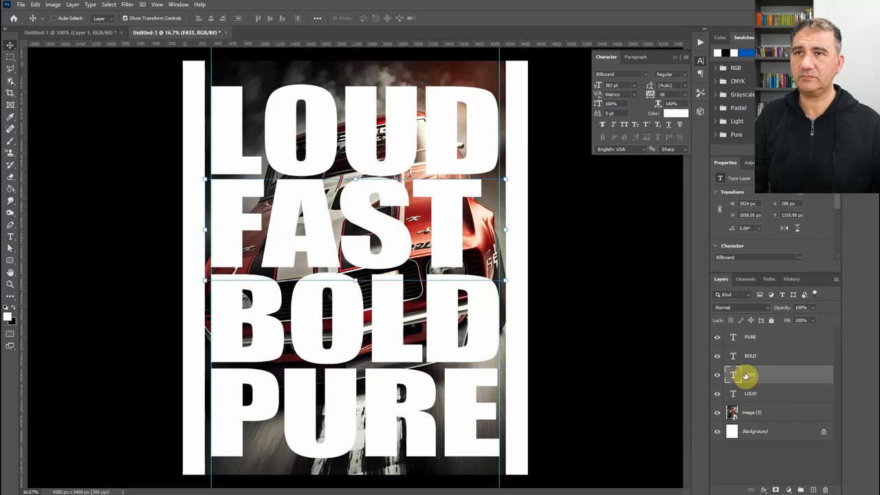
left_click(676, 104)
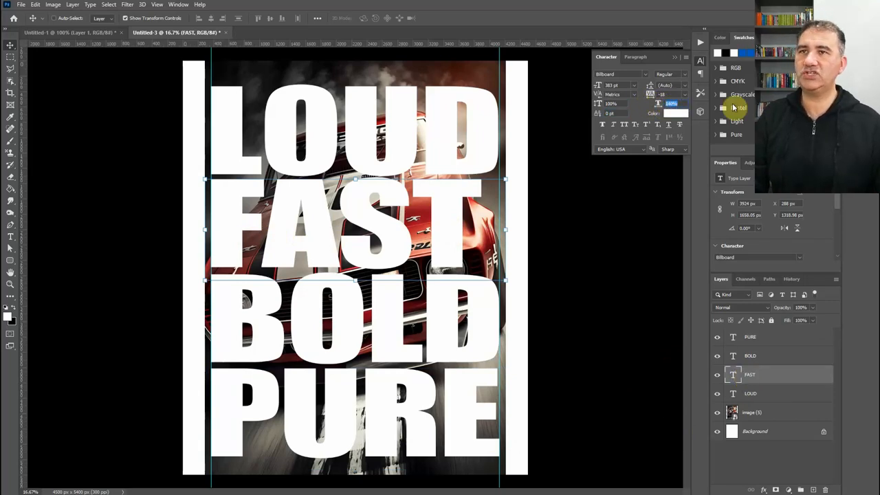
type("150")
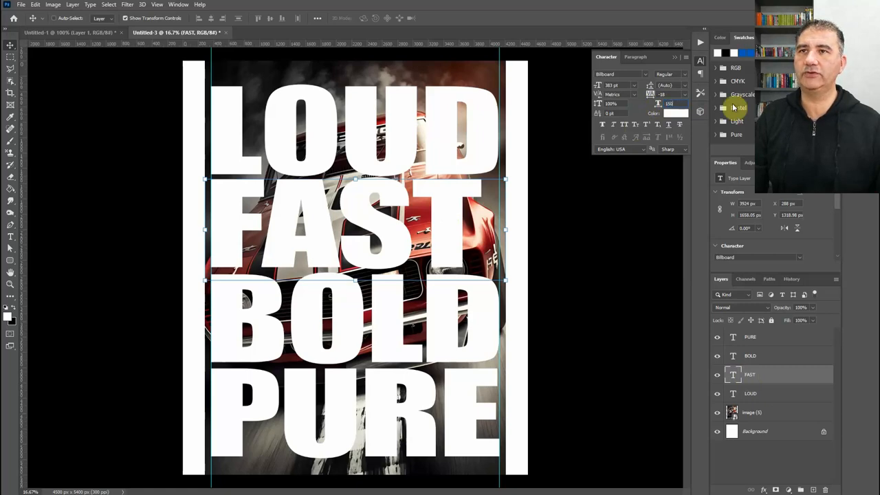
key("Tab")
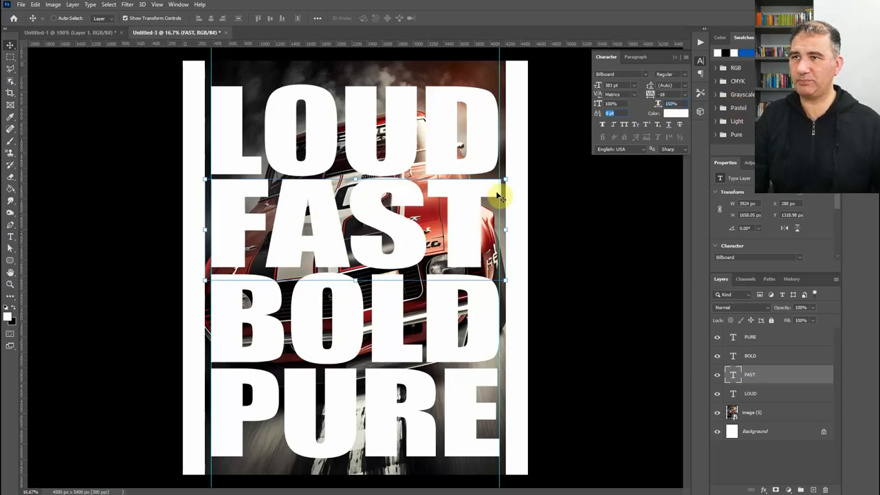
left_click(666, 103)
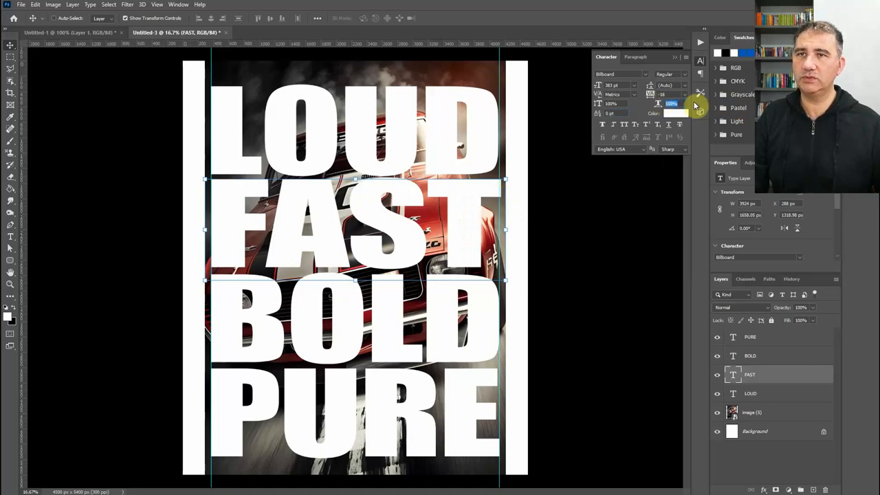
type("149")
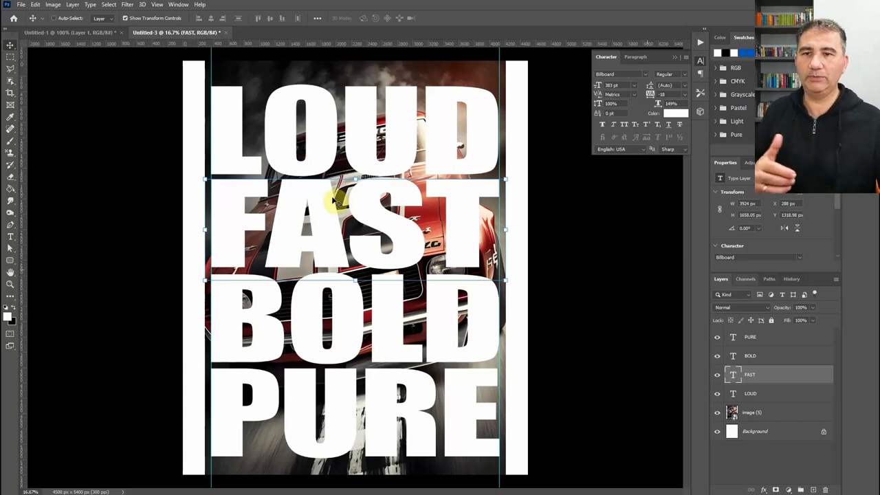
- Group the four text layers, duplicate the group and hide the original Group 1
left_click(750, 338)
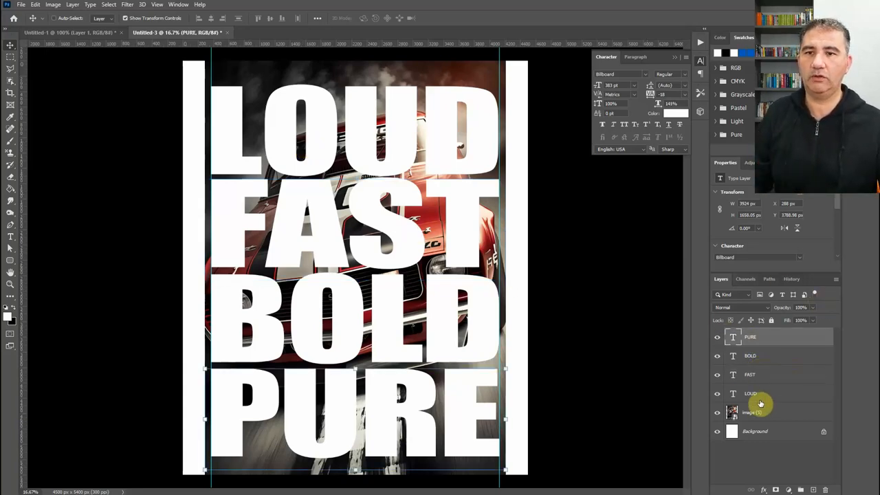
left_click(764, 393, "shift")
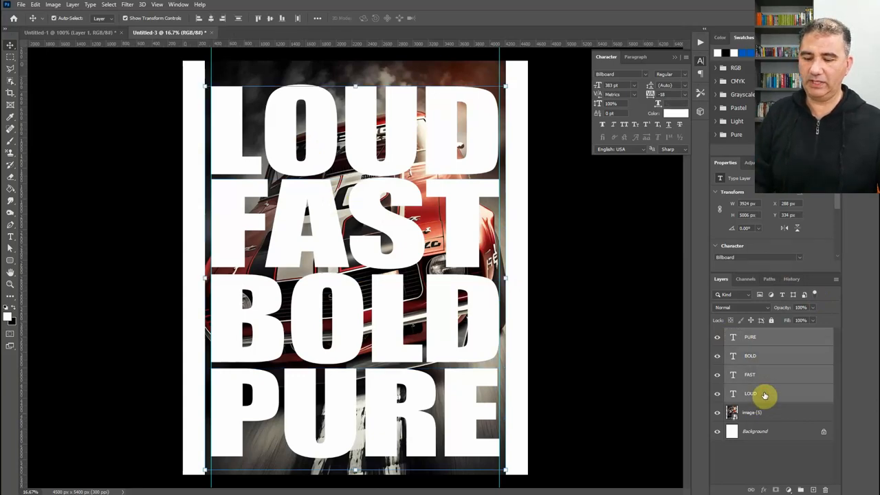
key("ctrl+g")
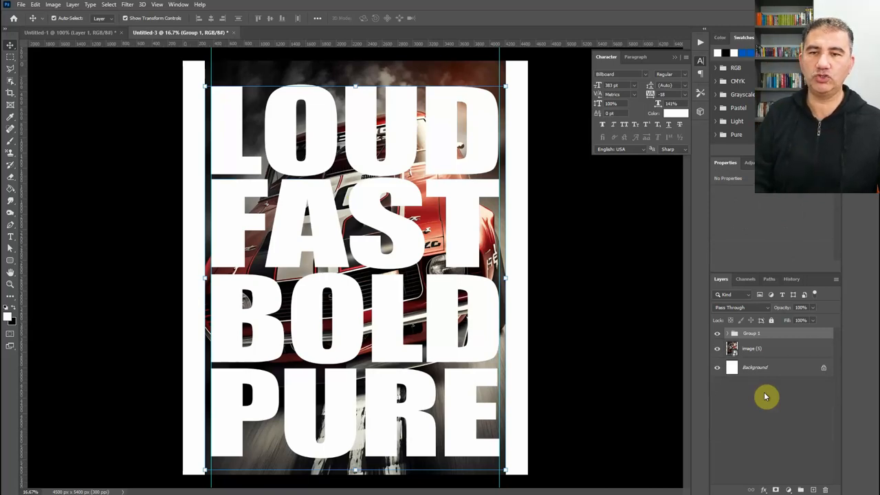
key("ctrl+j")
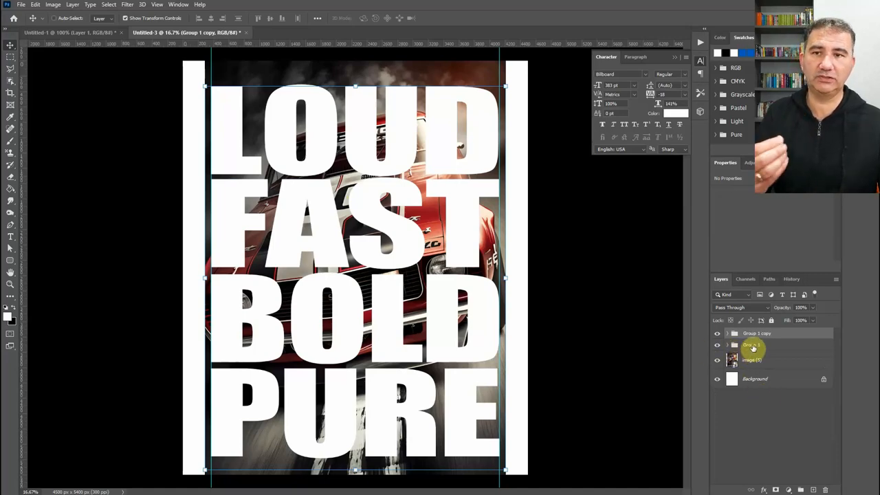
left_click(716, 346)
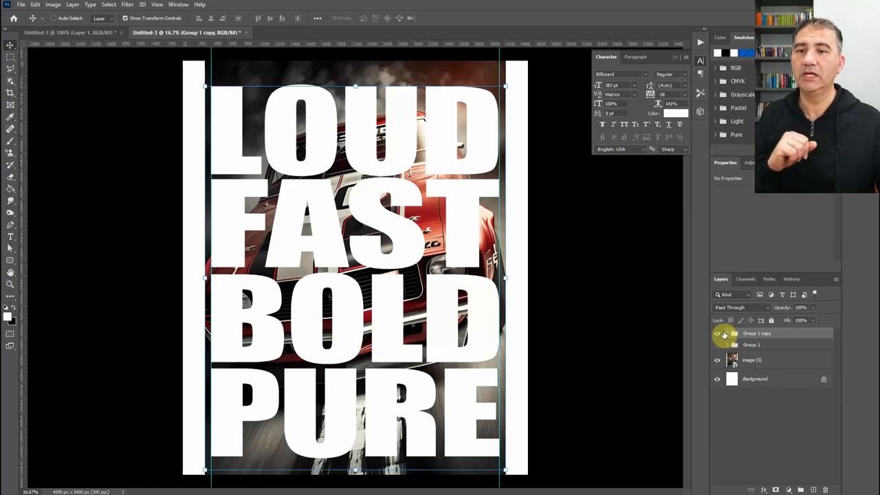
- Rasterize the PURE, BOLD, FAST and LOUD text layers inside Group 1 copy
left_click(727, 335)
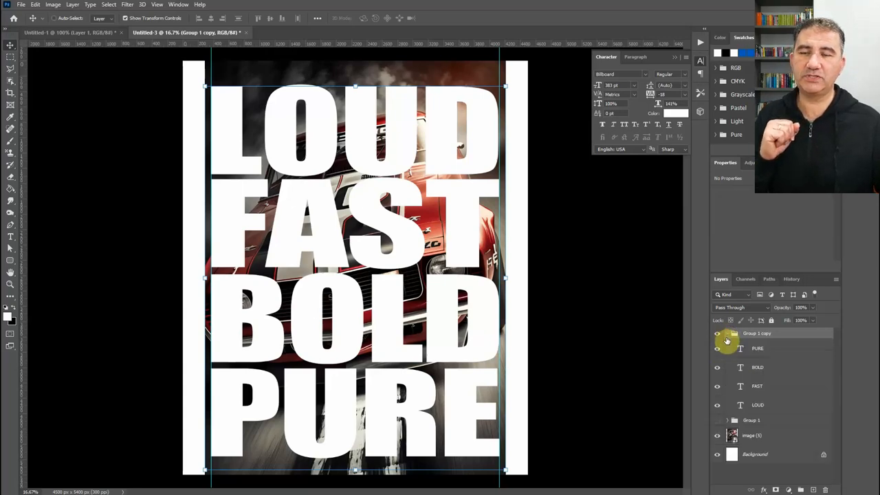
left_click(758, 351)
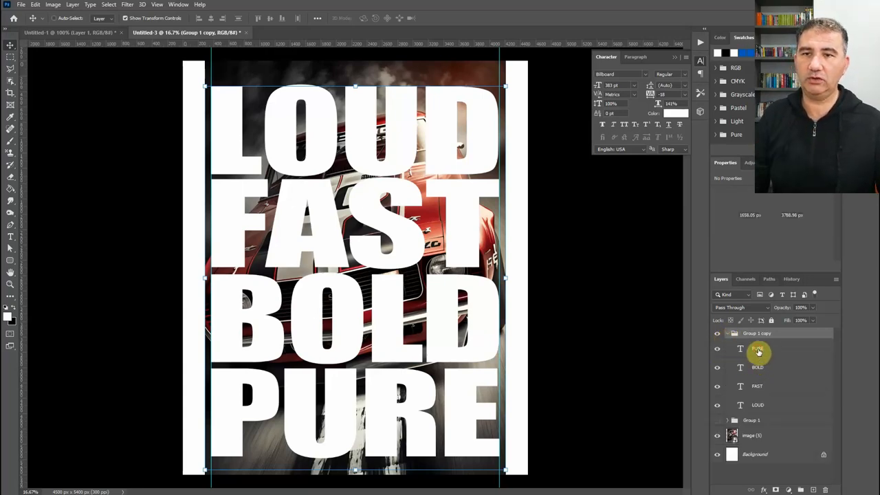
left_click(754, 407, "shift")
right_click(754, 409)
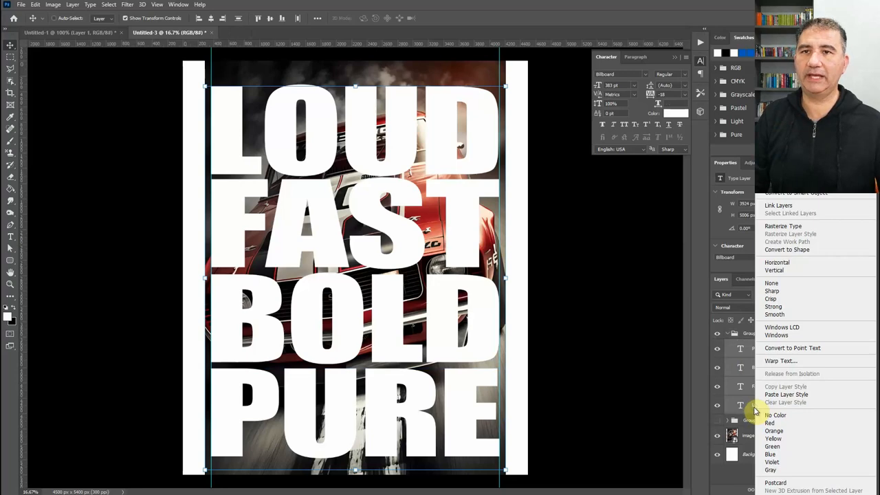
left_click(779, 226)
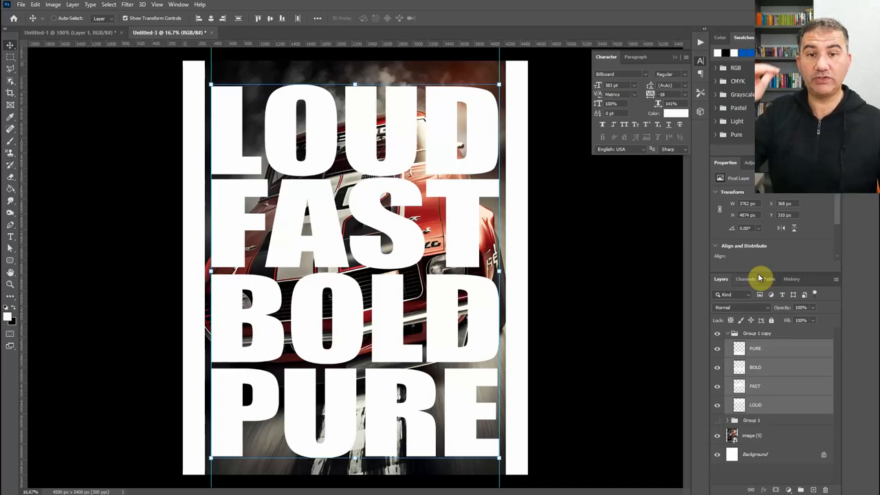
- Merge the four rasterized word layers in Group 1 copy into a single layer
left_click(760, 349)
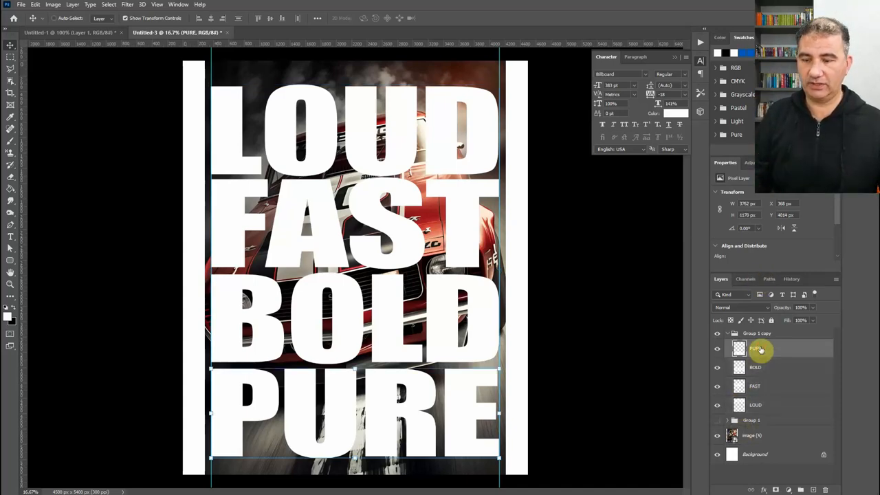
key("ctrl+e")
key("ctrl+e")
key("ctrl+e")
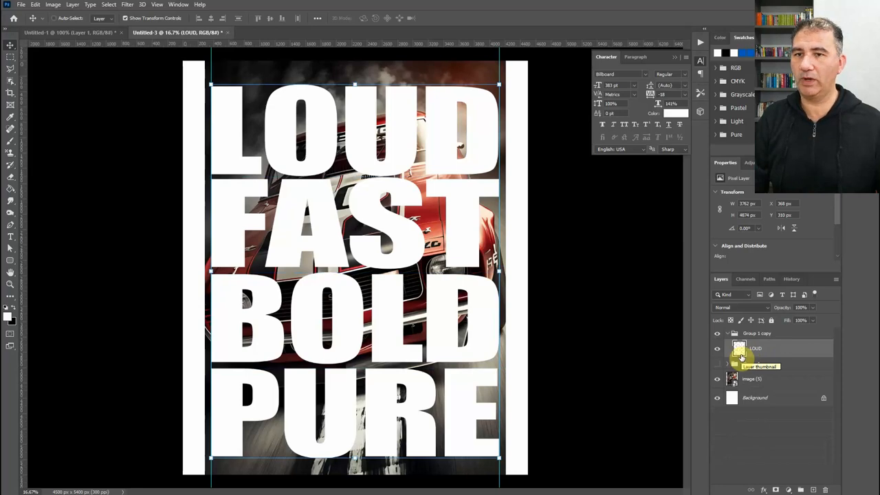
- Toggle the merged LOUD layer's visibility to compare the car image with and without the lettering
left_click(716, 351)
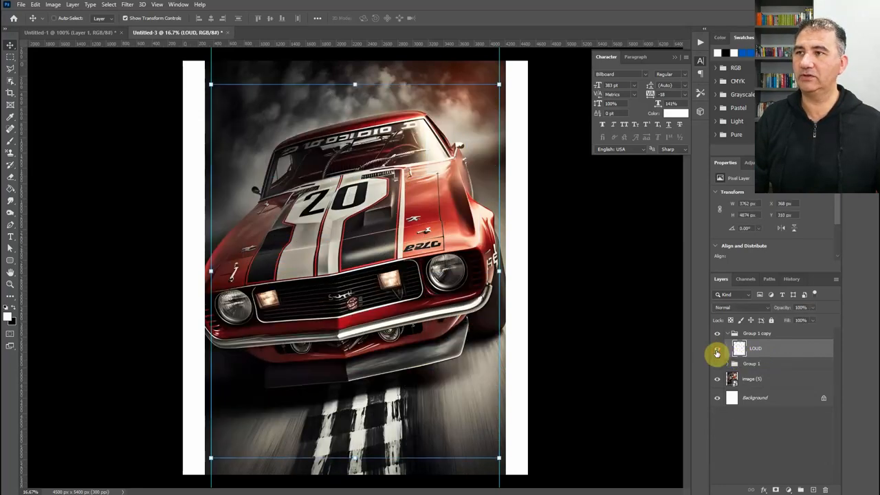
left_click(716, 352)
left_click(717, 352)
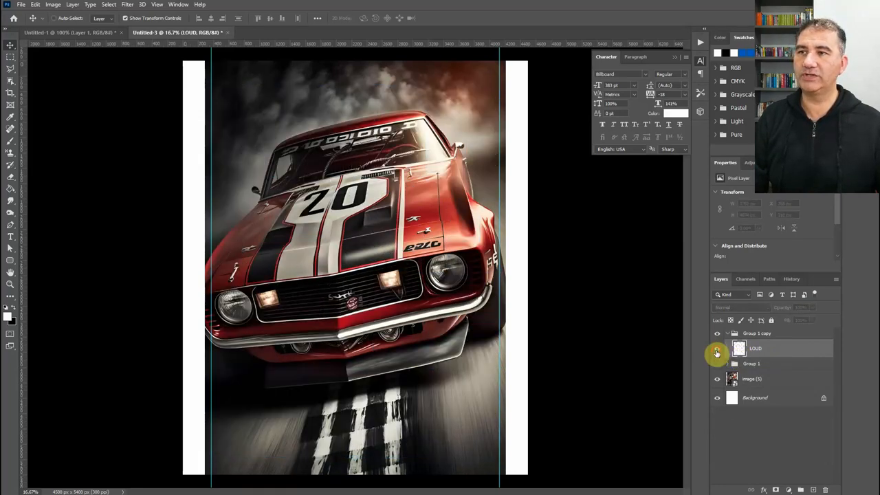
left_click(717, 353)
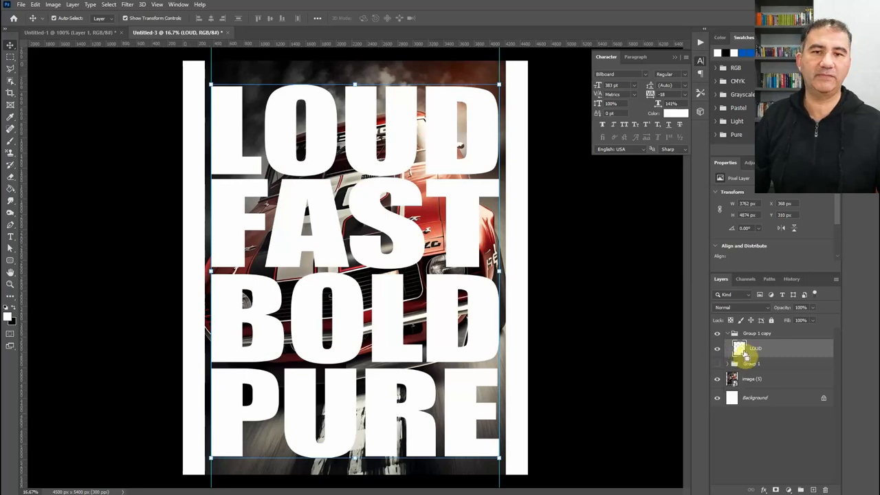
- Mask the image (5) layer with a selection of the LOUD layer's letter shapes, and hide Group 1 copy and the Background layer
left_click(740, 351, "ctrl")
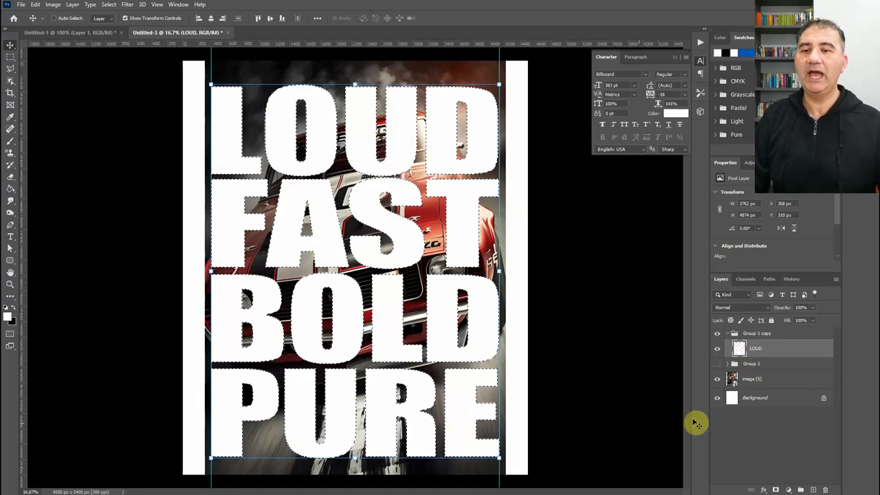
left_click(767, 381)
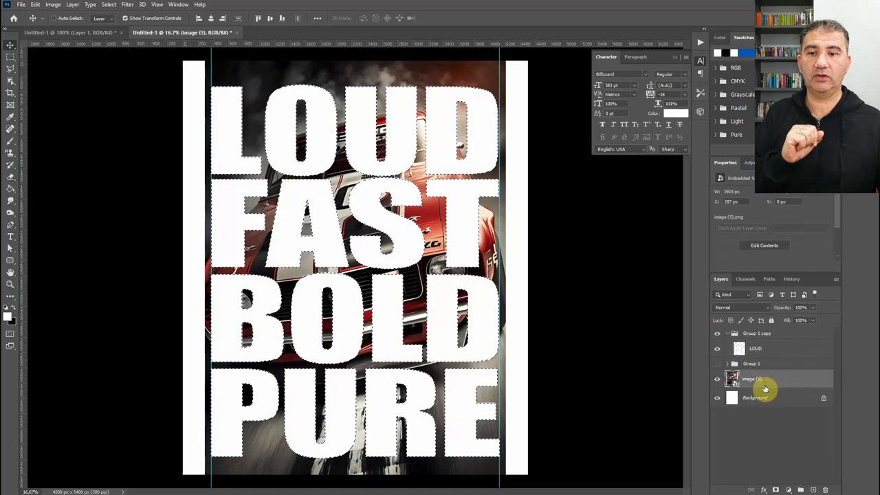
left_click(775, 490)
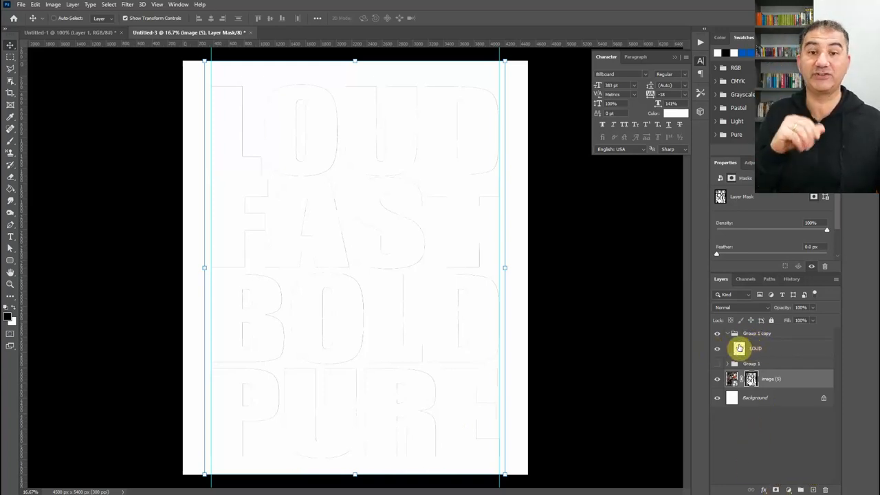
left_click(717, 335)
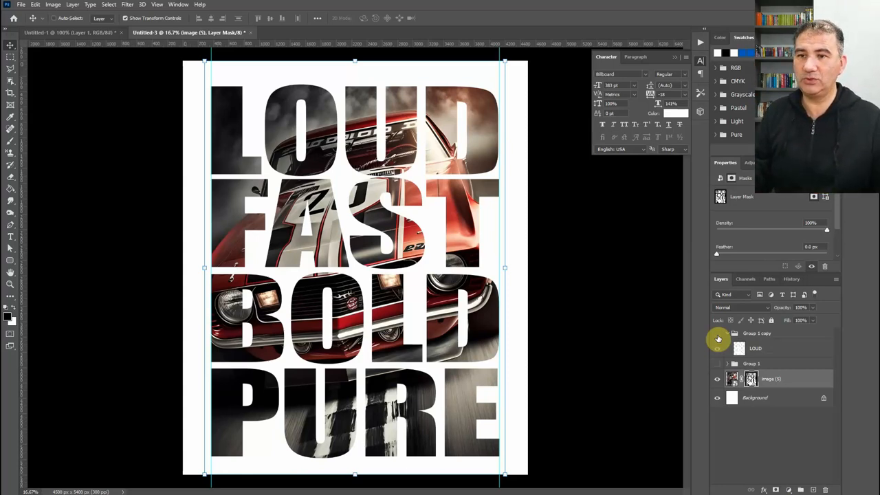
left_click(717, 397)
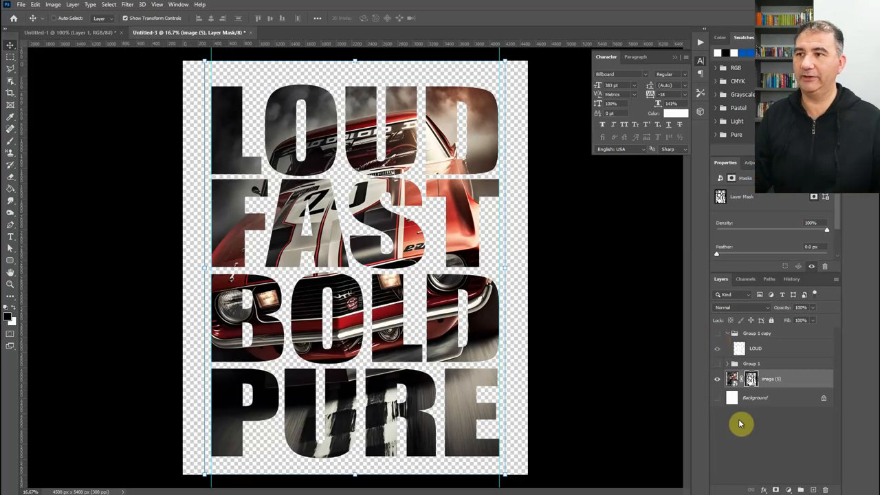